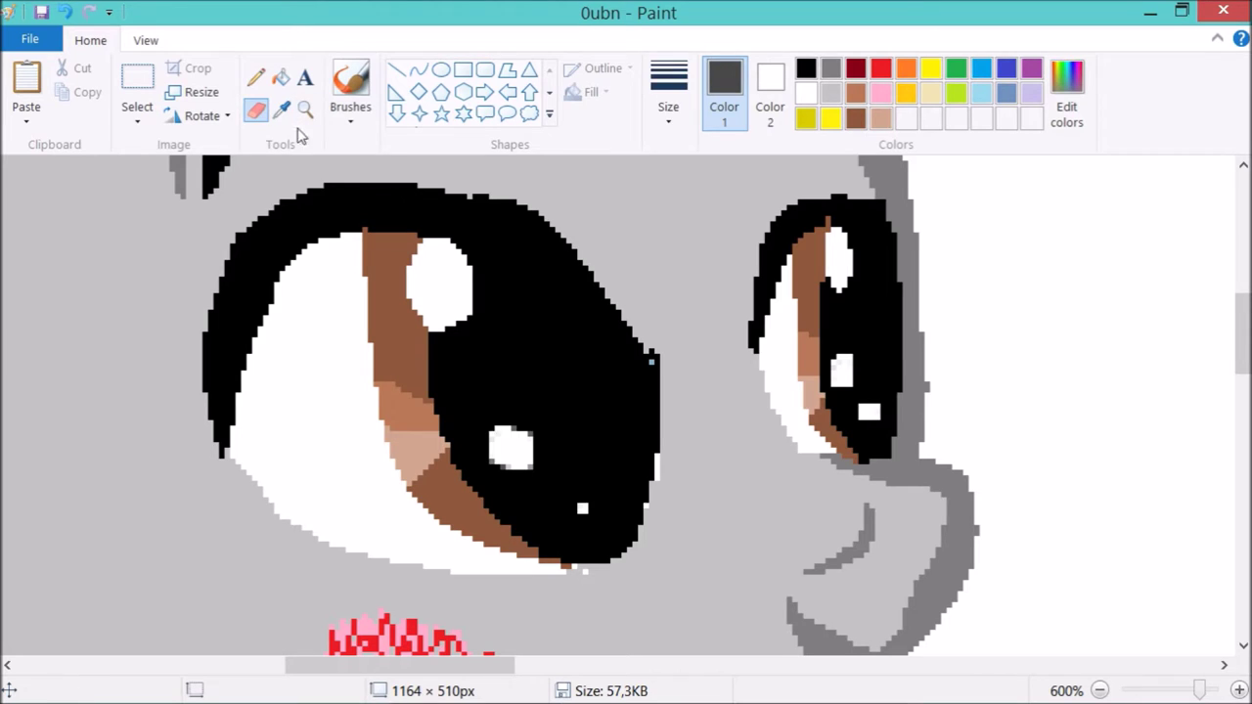
Fill the stray pixels in the lower highlight of the grey pony's large eye.
{"action": "left_click", "coordinate": [281, 78]}
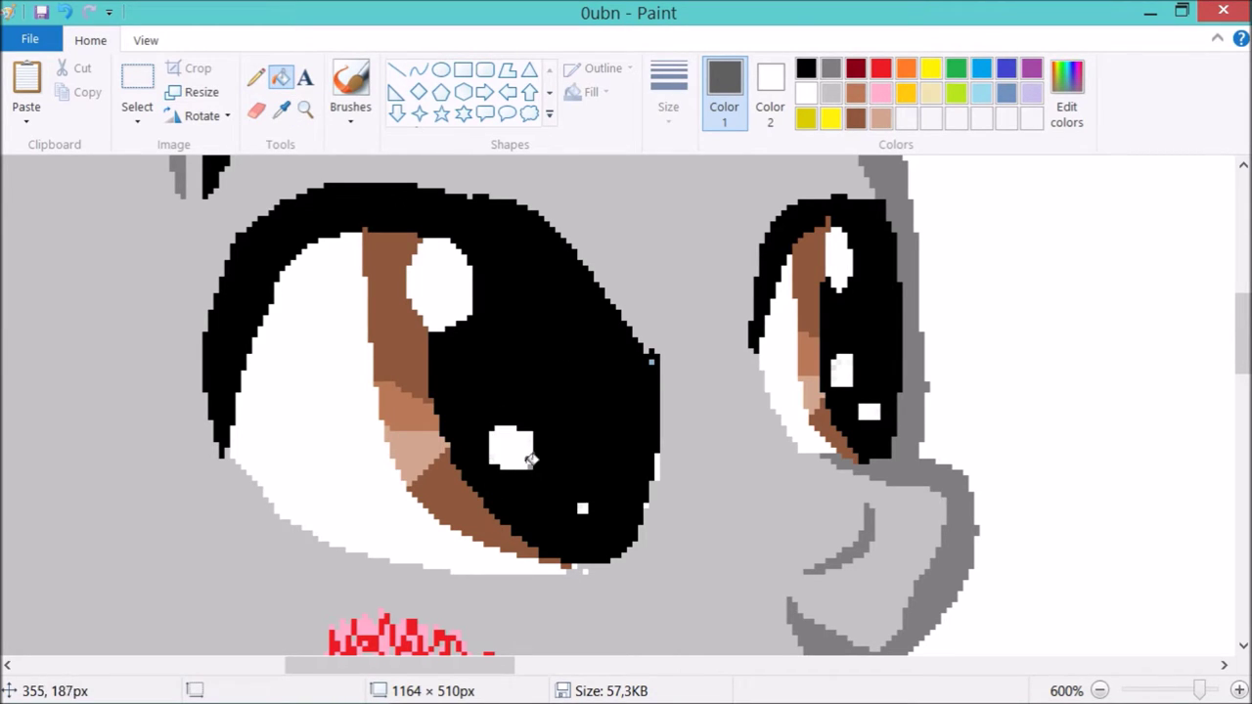
{"action": "left_click", "coordinate": [494, 455]}
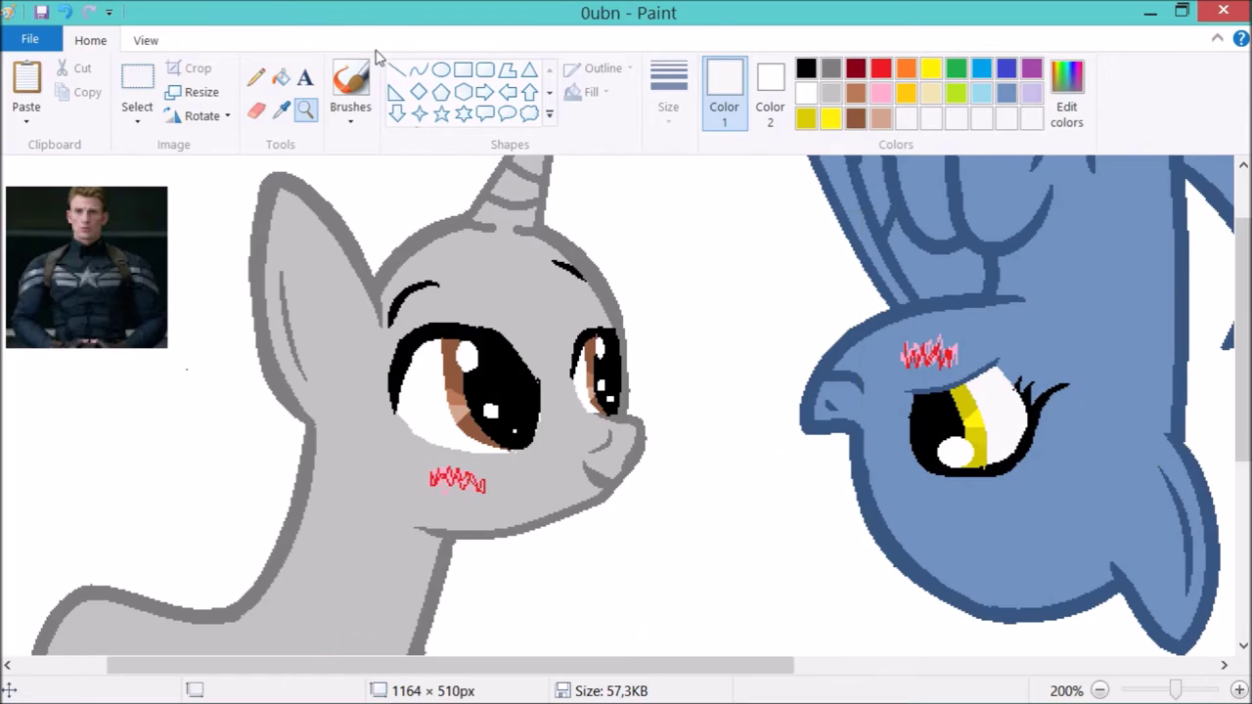
Draw the first curved hair strand in front of the ear with a thick line in the near-black navy sampled from the reference photo's suit.
{"action": "left_click", "coordinate": [668, 98]}
{"action": "left_click", "coordinate": [721, 239]}
{"action": "left_click", "coordinate": [304, 111]}
{"action": "left_click", "coordinate": [282, 110]}
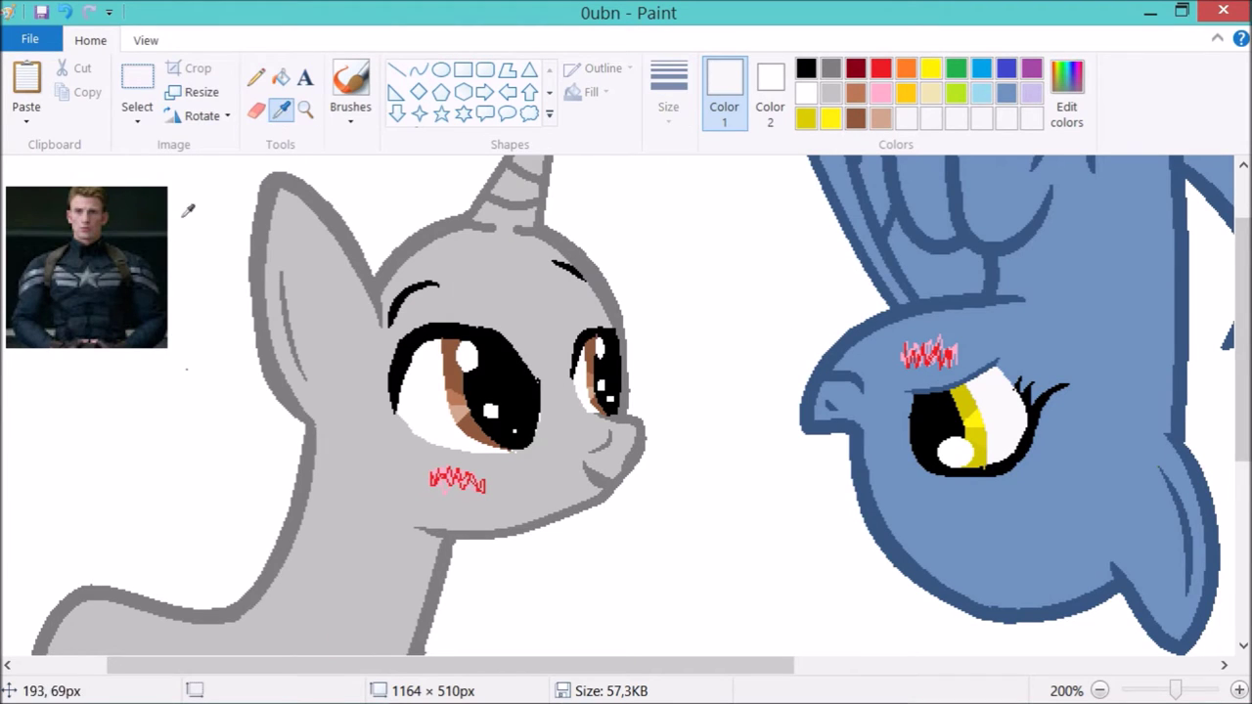
{"action": "left_click", "coordinate": [140, 296]}
{"action": "left_click", "coordinate": [668, 97]}
{"action": "left_click", "coordinate": [721, 242]}
{"action": "left_click_drag", "start_coordinate": [375, 266], "coordinate": [331, 380]}
{"action": "left_click_drag", "start_coordinate": [351, 348], "coordinate": [266, 362]}
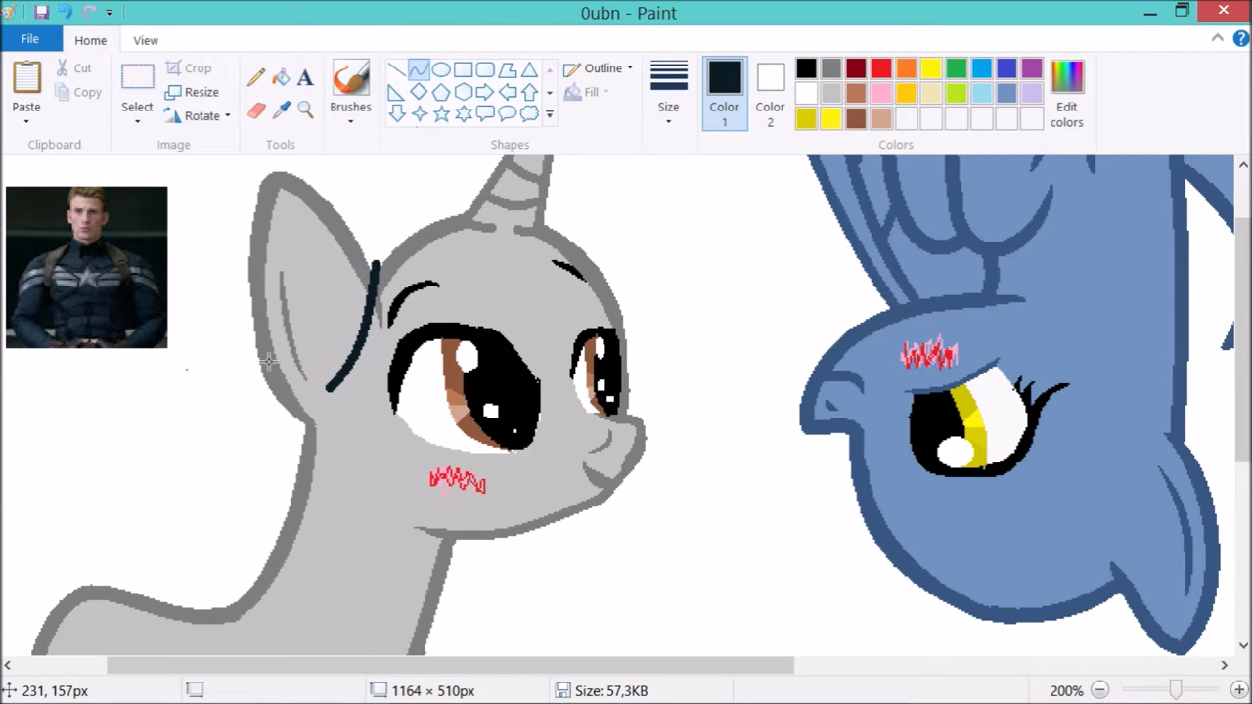
Outline the rest of the pony's hair with curves, forming the pointed fringe, the rounded front, the tuft and the hairline below the horn.
{"action": "left_click_drag", "start_coordinate": [333, 392], "coordinate": [440, 298]}
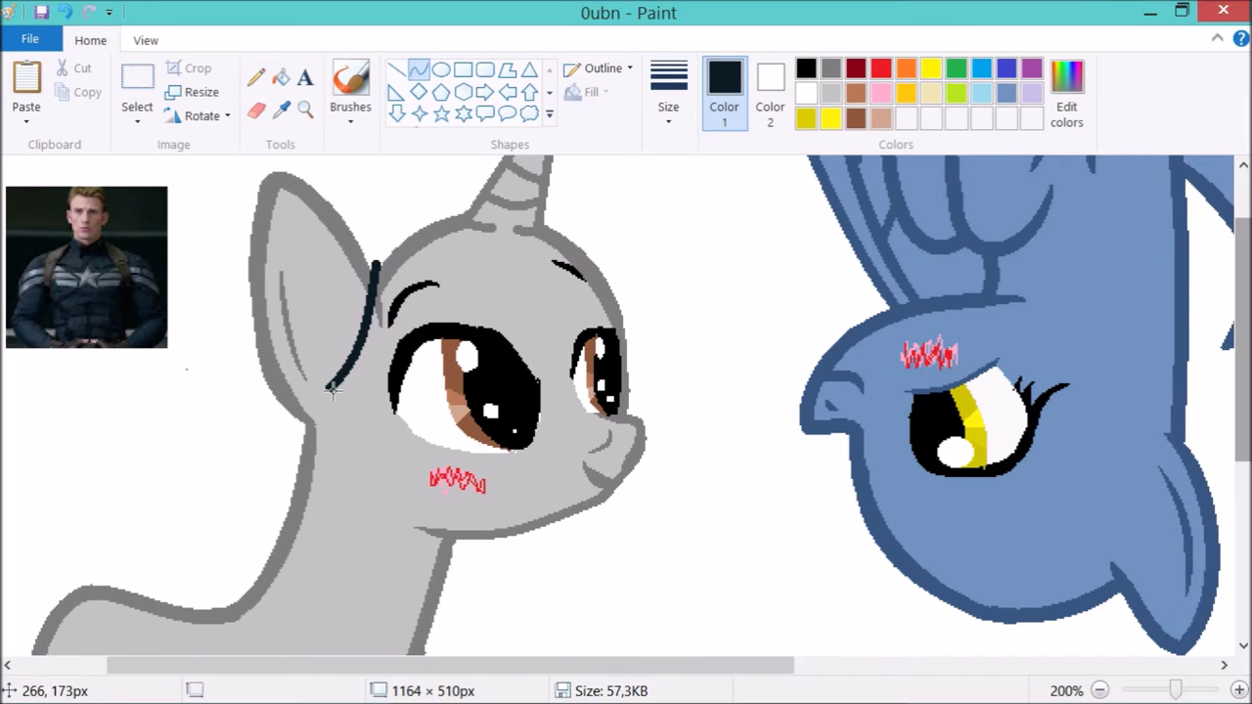
{"action": "mouse_move", "coordinate": [528, 315]}
{"action": "left_mouse_down"}
{"action": "mouse_move", "coordinate": [556, 293]}
{"action": "mouse_move", "coordinate": [659, 289]}
{"action": "left_mouse_up"}
{"action": "scroll", "coordinate": [361, 285], "scroll_direction": "up", "scroll_amount": 1}
{"action": "left_click", "coordinate": [349, 239]}
{"action": "left_click", "coordinate": [378, 263]}
{"action": "mouse_move", "coordinate": [330, 291]}
{"action": "left_mouse_down"}
{"action": "mouse_move", "coordinate": [421, 223]}
{"action": "mouse_move", "coordinate": [629, 390]}
{"action": "mouse_move", "coordinate": [657, 450]}
{"action": "left_mouse_up"}
{"action": "left_click_drag", "start_coordinate": [657, 450], "coordinate": [691, 341]}
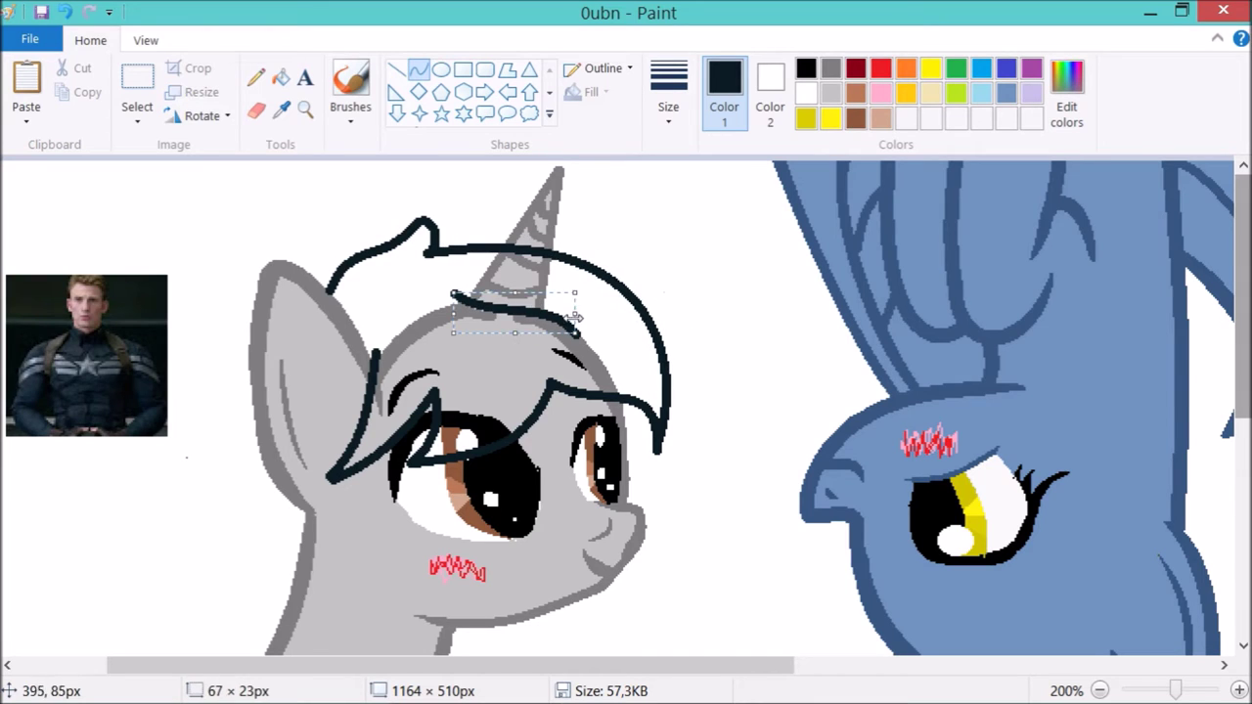
Redraw the horn's rear edge over the hair outline with a straight line in the horn's own outline grey.
{"action": "left_click", "coordinate": [305, 110]}
{"action": "left_click", "coordinate": [490, 245]}
{"action": "left_click", "coordinate": [490, 244]}
{"action": "left_click", "coordinate": [310, 243]}
{"action": "left_click", "coordinate": [282, 109]}
{"action": "left_click", "coordinate": [470, 414]}
{"action": "left_click", "coordinate": [396, 69]}
{"action": "left_click_drag", "start_coordinate": [461, 431], "coordinate": [507, 357]}
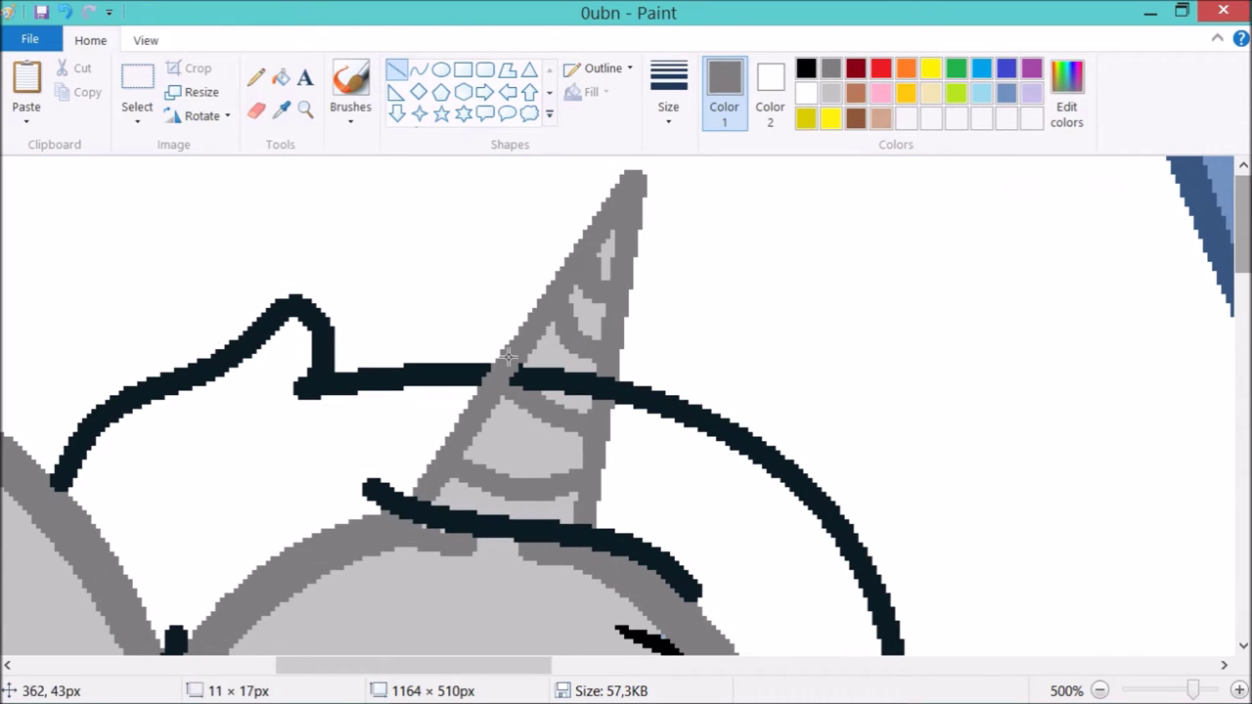
Cover the hair line crossing the horn with the horn's light grey and repair its inner edges with short lines.
{"action": "left_click", "coordinate": [281, 78]}
{"action": "left_click", "coordinate": [282, 110]}
{"action": "left_click", "coordinate": [554, 356]}
{"action": "left_click", "coordinate": [553, 380]}
{"action": "left_click", "coordinate": [396, 69]}
{"action": "mouse_move", "coordinate": [502, 376]}
{"action": "left_mouse_down"}
{"action": "mouse_move", "coordinate": [545, 394]}
{"action": "mouse_move", "coordinate": [520, 397]}
{"action": "left_mouse_up"}
{"action": "left_click", "coordinate": [830, 67]}
Taper the hair strand beside the ear and the hairline below the horn with white curves.
{"action": "left_click", "coordinate": [305, 110]}
{"action": "right_click", "coordinate": [285, 307]}
{"action": "right_click", "coordinate": [284, 307]}
{"action": "right_click", "coordinate": [284, 307]}
{"action": "double_click", "coordinate": [372, 343]}
{"action": "left_click", "coordinate": [419, 69]}
{"action": "scroll", "coordinate": [277, 284], "scroll_direction": "down", "scroll_amount": 3}
{"action": "left_click_drag", "start_coordinate": [314, 358], "coordinate": [277, 553]}
{"action": "mouse_move", "coordinate": [303, 471]}
{"action": "left_mouse_down"}
{"action": "mouse_move", "coordinate": [318, 460]}
{"action": "mouse_move", "coordinate": [311, 477]}
{"action": "left_mouse_up"}
{"action": "right_click", "coordinate": [287, 551]}
{"action": "mouse_move", "coordinate": [463, 251]}
{"action": "left_mouse_down"}
{"action": "mouse_move", "coordinate": [703, 317]}
{"action": "mouse_move", "coordinate": [726, 337]}
{"action": "left_mouse_up"}
{"action": "left_click_drag", "start_coordinate": [689, 301], "coordinate": [692, 280]}
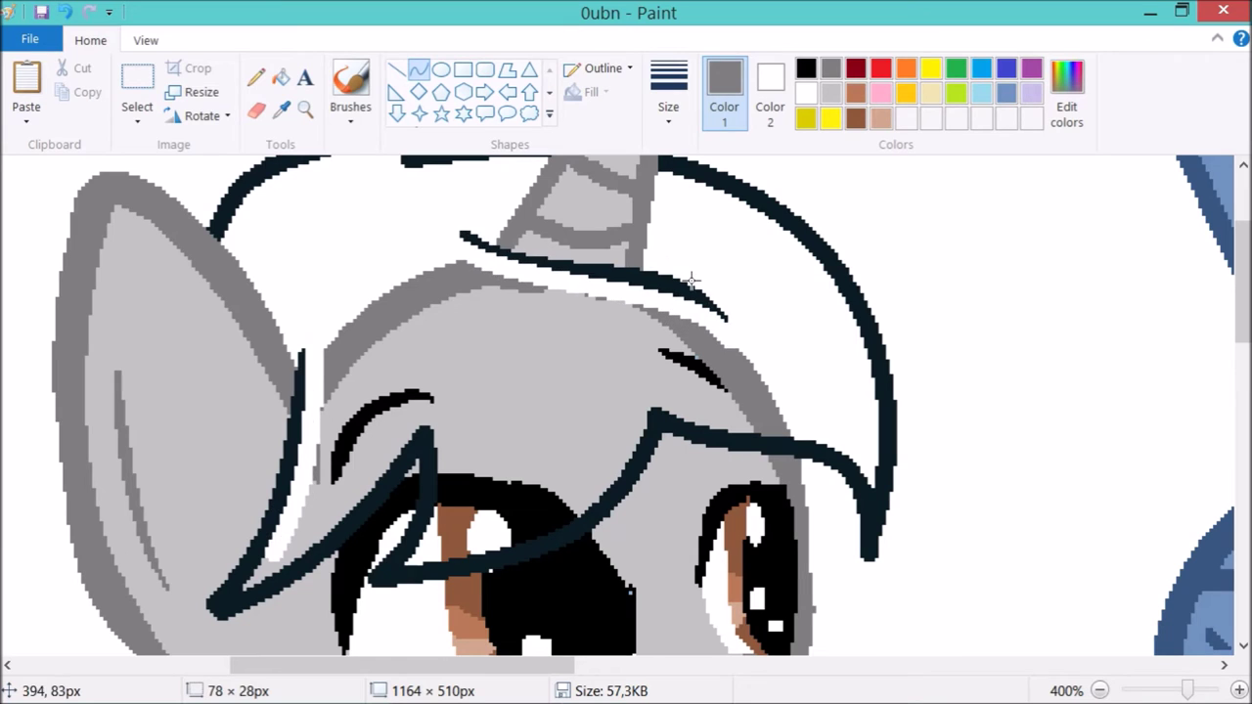
Fill the parts of the grey head enclosed by the hair outline with white.
{"action": "scroll", "coordinate": [609, 303], "scroll_direction": "down", "scroll_amount": 2}
{"action": "left_click", "coordinate": [281, 109]}
{"action": "left_click", "coordinate": [193, 481]}
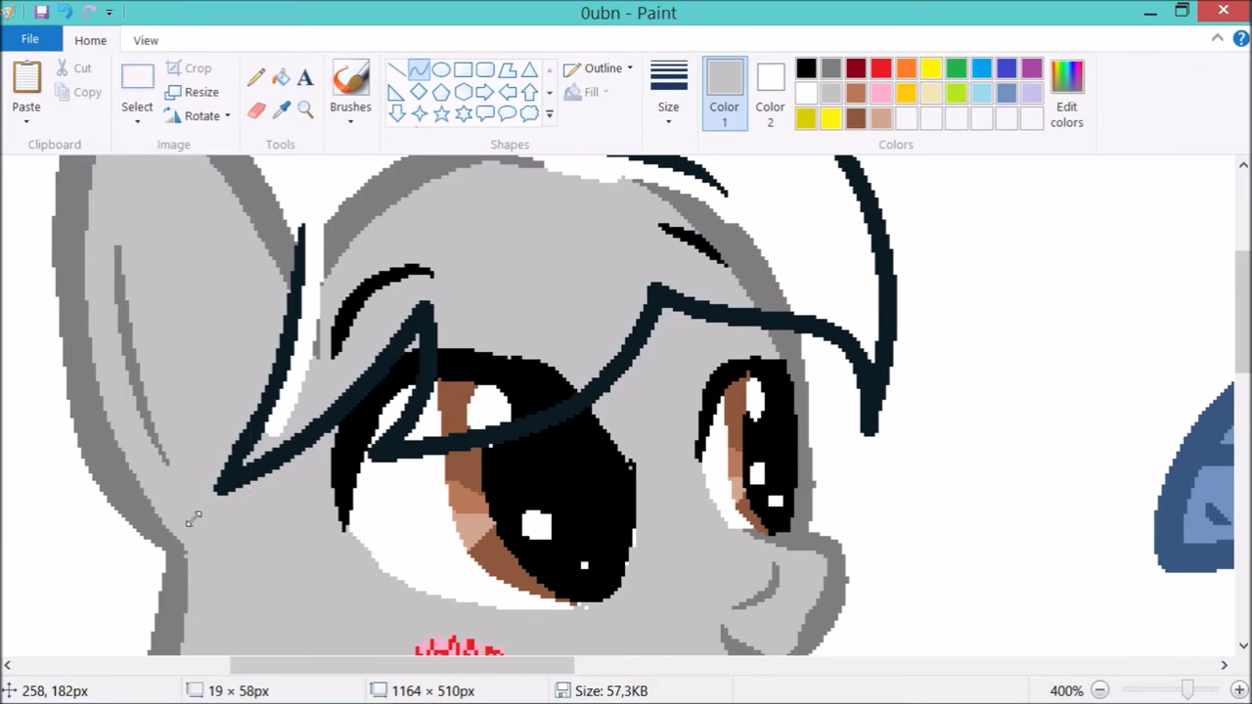
{"action": "left_click", "coordinate": [282, 78]}
{"action": "right_click", "coordinate": [320, 352]}
{"action": "right_click", "coordinate": [326, 268]}
{"action": "scroll", "coordinate": [411, 313], "scroll_direction": "up", "scroll_amount": 4}
{"action": "right_click", "coordinate": [727, 478]}
{"action": "right_click", "coordinate": [696, 482]}
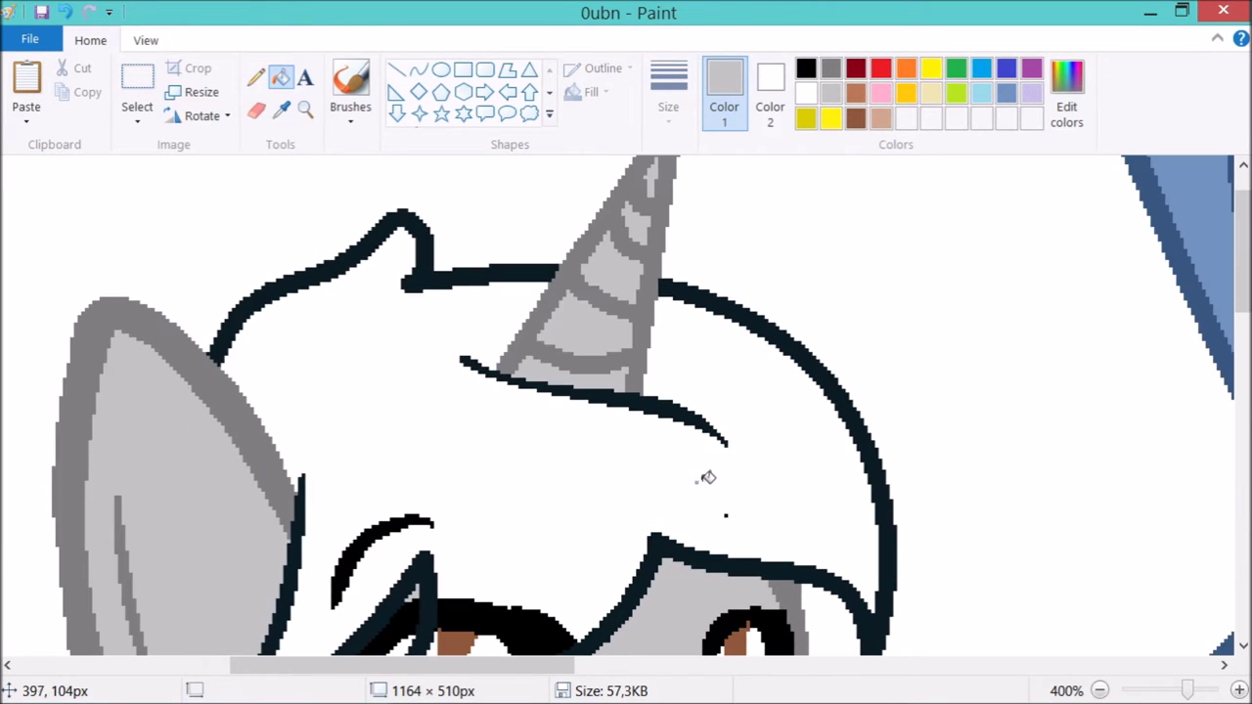
Sharpen the corners and tips of the fringe and the tuft's notch along the hair outline.
{"action": "scroll", "coordinate": [731, 509], "scroll_direction": "down", "scroll_amount": 2}
{"action": "left_click", "coordinate": [419, 69]}
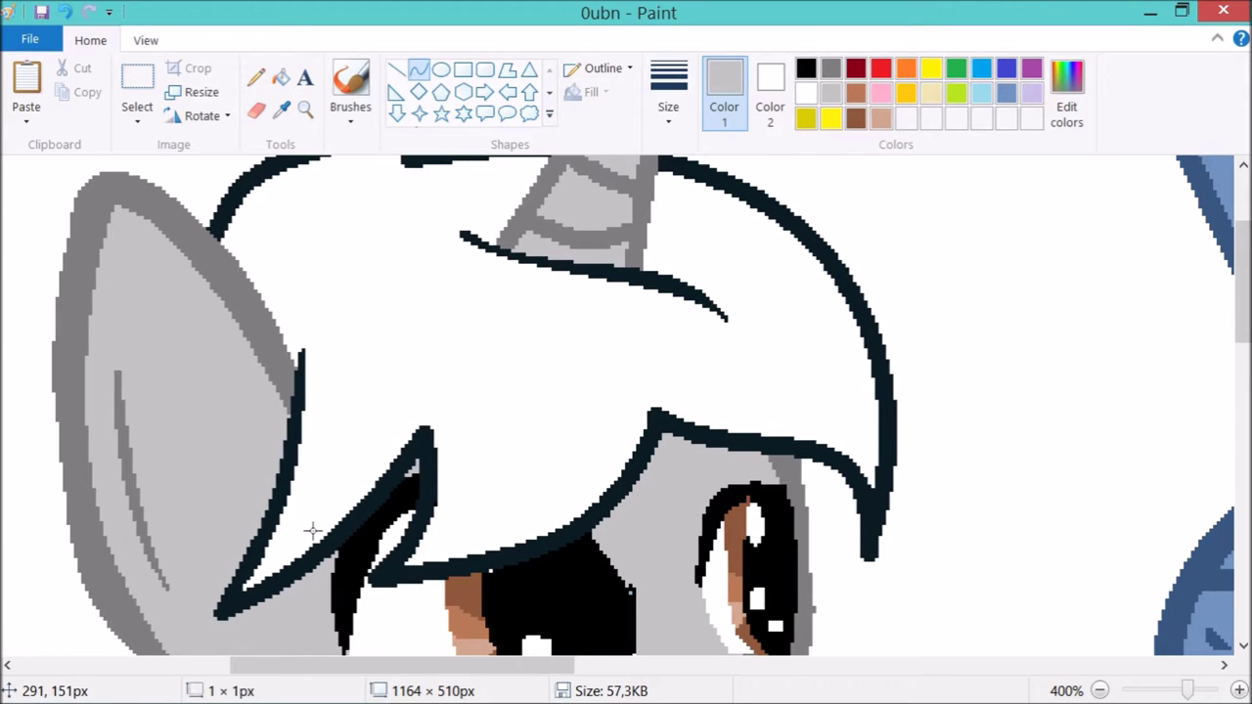
{"action": "scroll", "coordinate": [455, 388], "scroll_direction": "down", "scroll_amount": 2}
{"action": "left_click", "coordinate": [256, 77]}
{"action": "left_click", "coordinate": [281, 108]}
{"action": "left_click", "coordinate": [365, 445]}
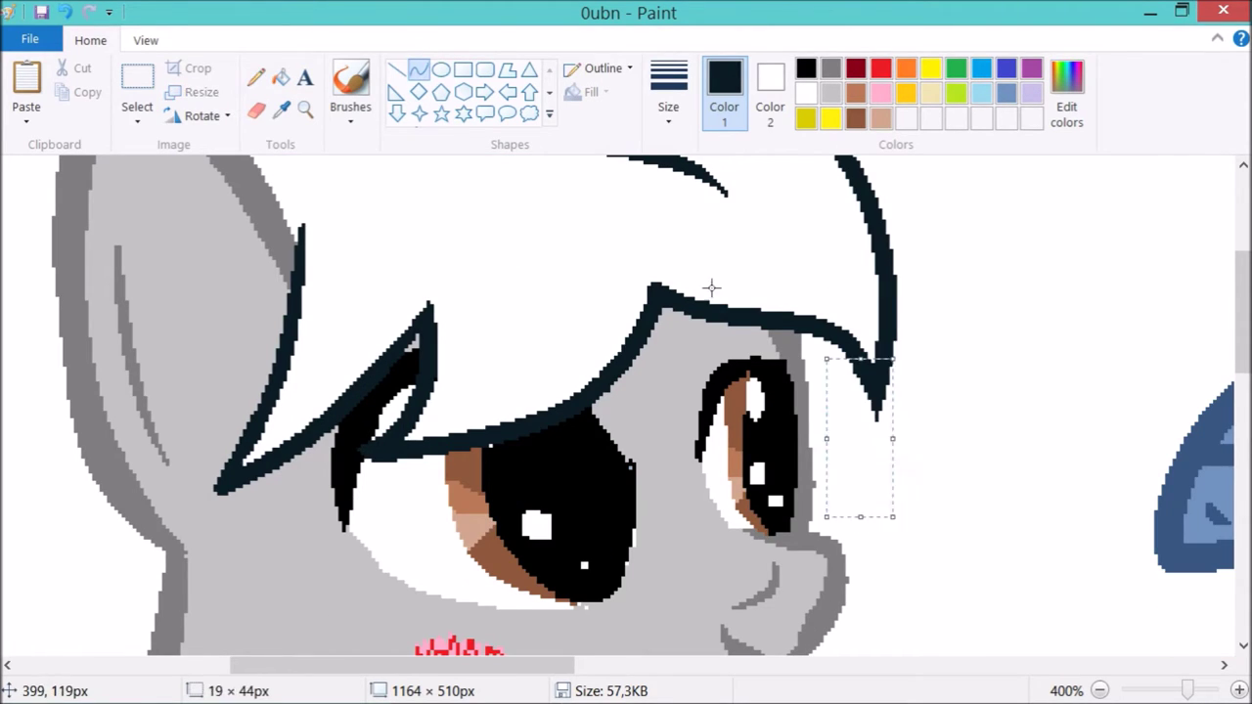
{"action": "scroll", "coordinate": [349, 223], "scroll_direction": "up", "scroll_amount": 4}
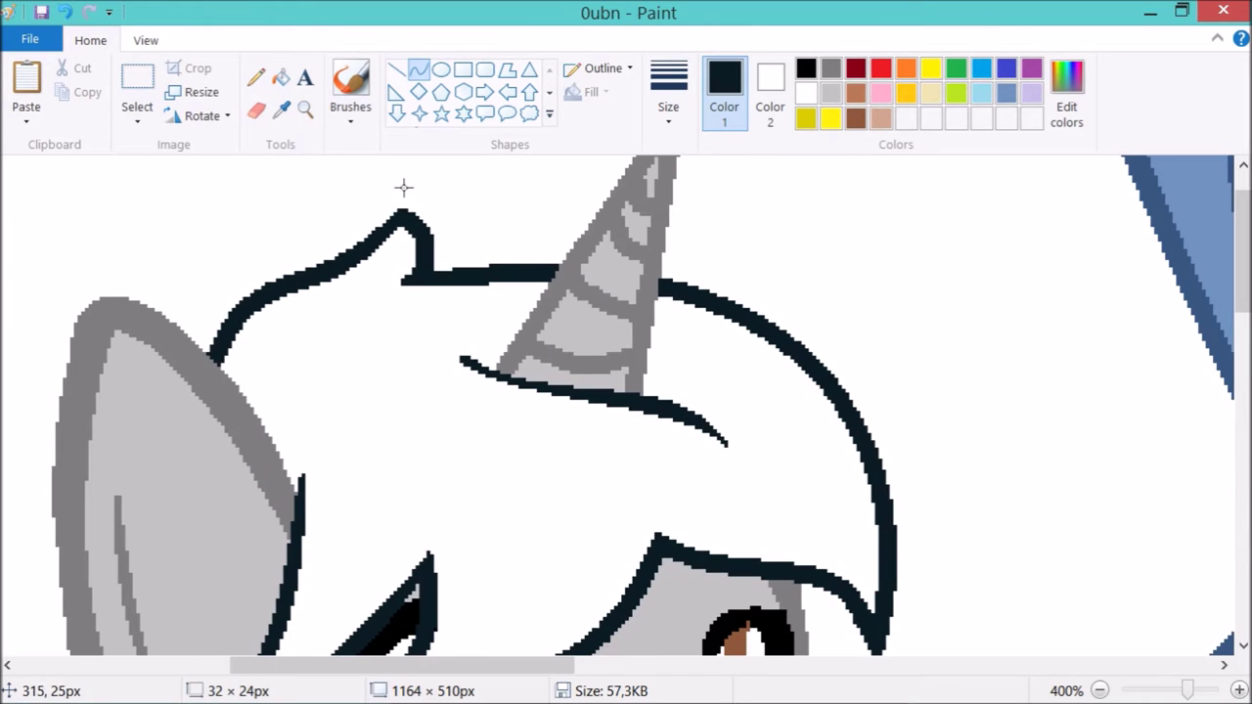
Draw the top of the tail outline as dark curves starting from the pony's rump.
{"action": "left_click", "coordinate": [305, 109]}
{"action": "right_click", "coordinate": [183, 293]}
{"action": "right_click", "coordinate": [184, 294]}
{"action": "left_click", "coordinate": [171, 420]}
{"action": "left_click", "coordinate": [419, 70]}
{"action": "left_click_drag", "start_coordinate": [231, 430], "coordinate": [145, 385]}
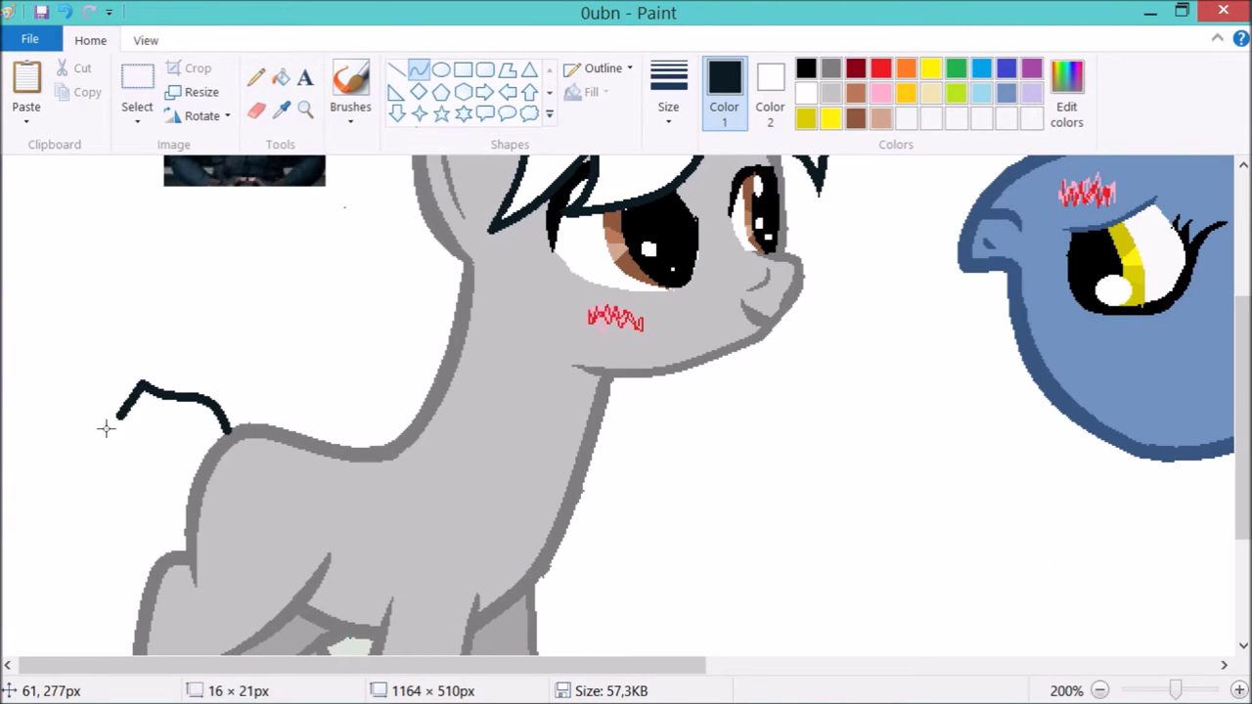
Continue the tail outline with its large outer curve, pointed tip, lower edge to the hind leg, and inner curve beside the rump.
{"action": "scroll", "coordinate": [130, 445], "scroll_direction": "down", "scroll_amount": 2}
{"action": "left_click_drag", "start_coordinate": [129, 326], "coordinate": [55, 511]}
{"action": "left_click_drag", "start_coordinate": [64, 362], "coordinate": [2, 338]}
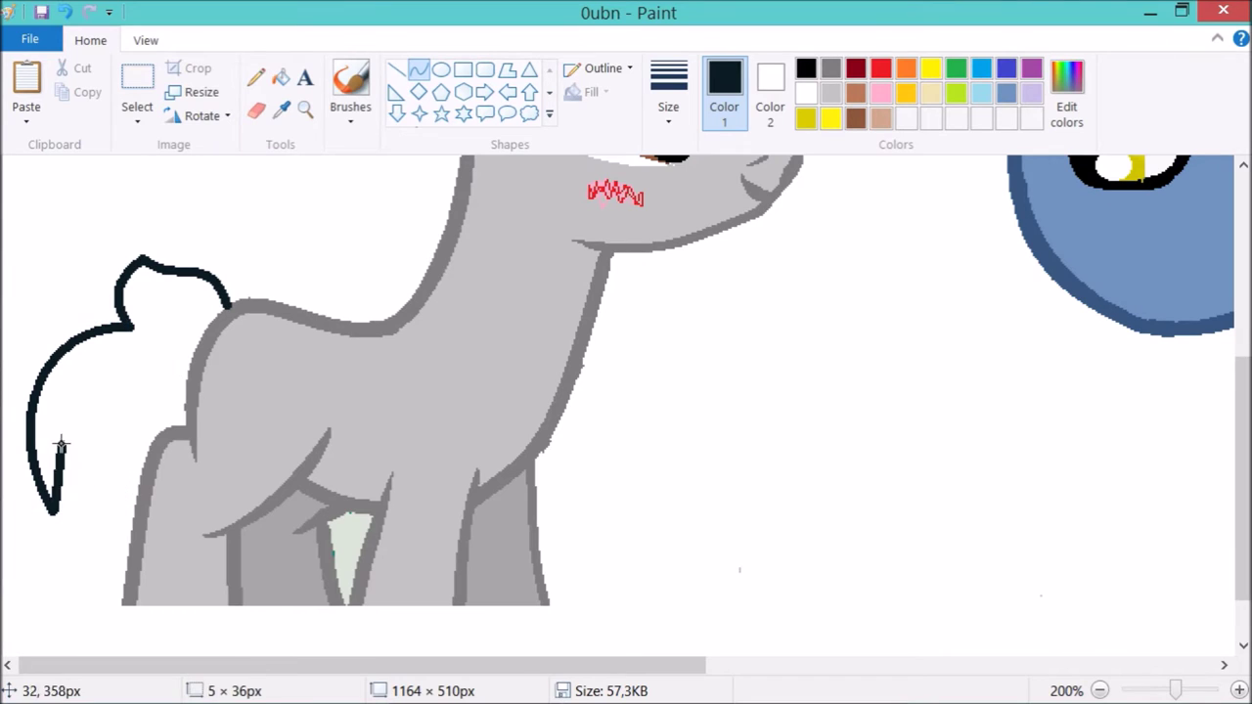
{"action": "left_click_drag", "start_coordinate": [60, 482], "coordinate": [129, 570]}
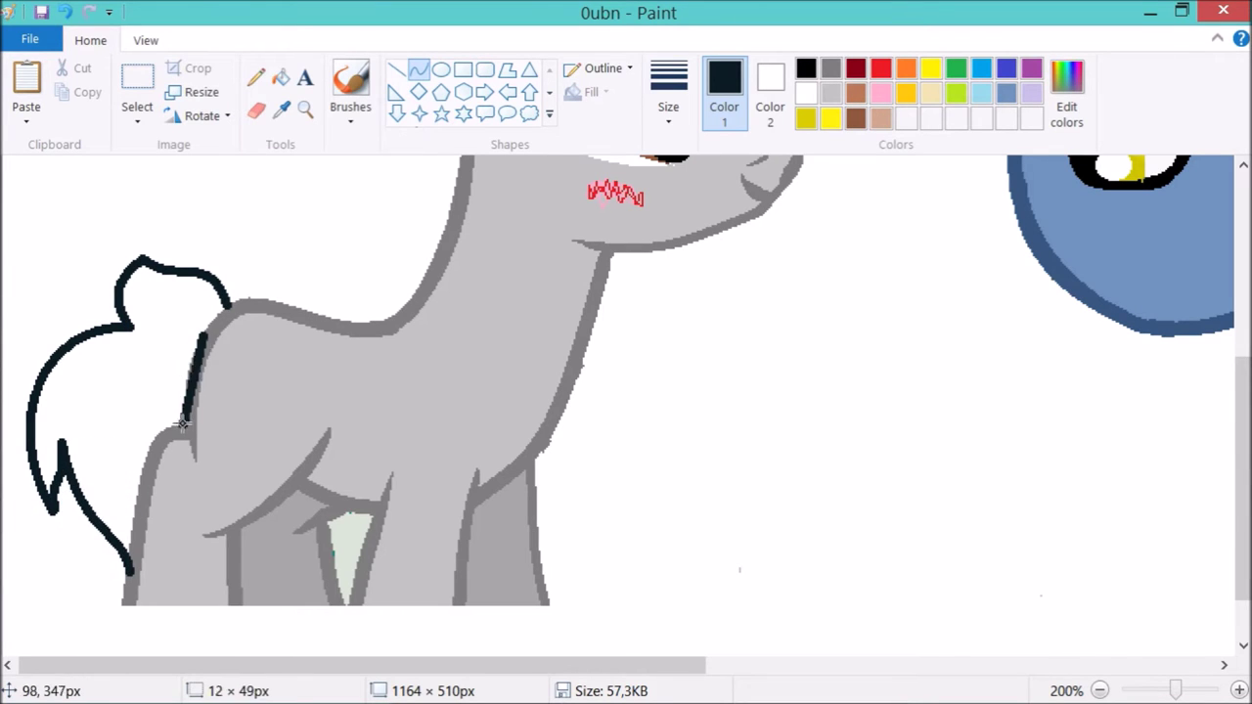
{"action": "left_click", "coordinate": [163, 389]}
Redraw the rump outline over the tail's ends using the sampled body outline grey.
{"action": "left_click", "coordinate": [281, 110]}
{"action": "left_click", "coordinate": [196, 369]}
{"action": "left_click_drag", "start_coordinate": [193, 373], "coordinate": [213, 330]}
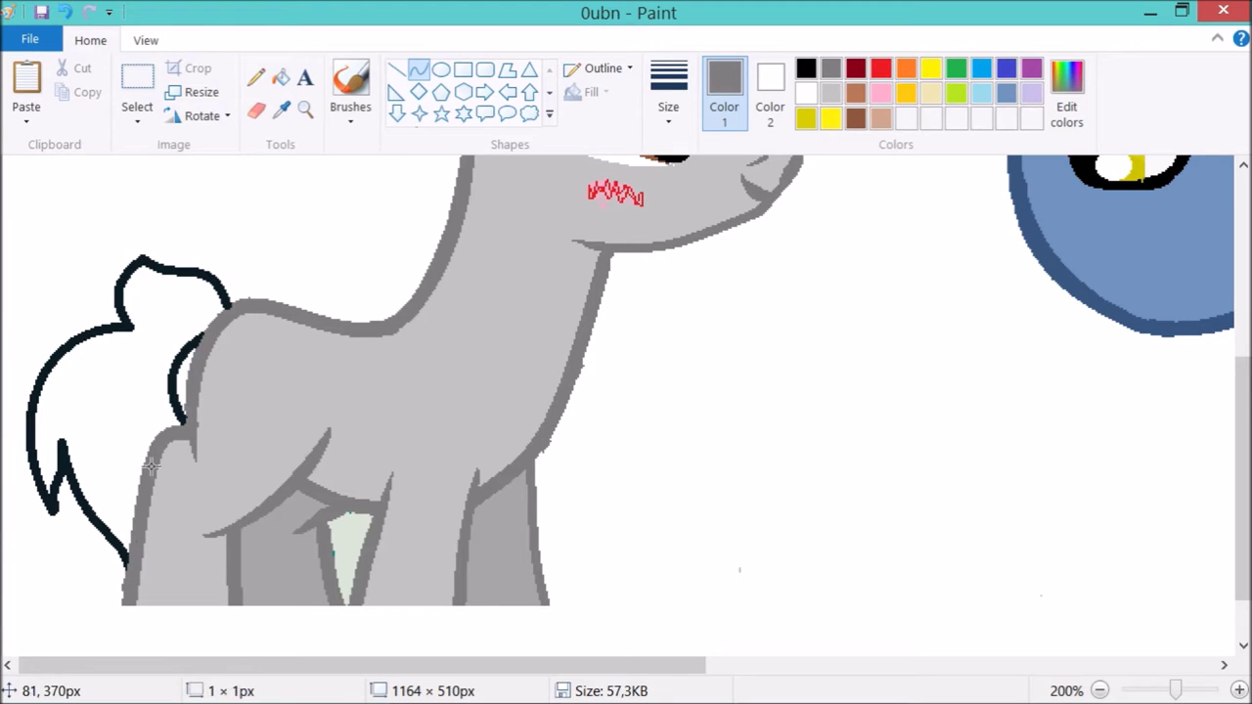
Sharpen the points and joints of the tail outline with curves.
{"action": "scroll", "coordinate": [152, 468], "scroll_direction": "up", "scroll_amount": 2, "text": "ctrl"}
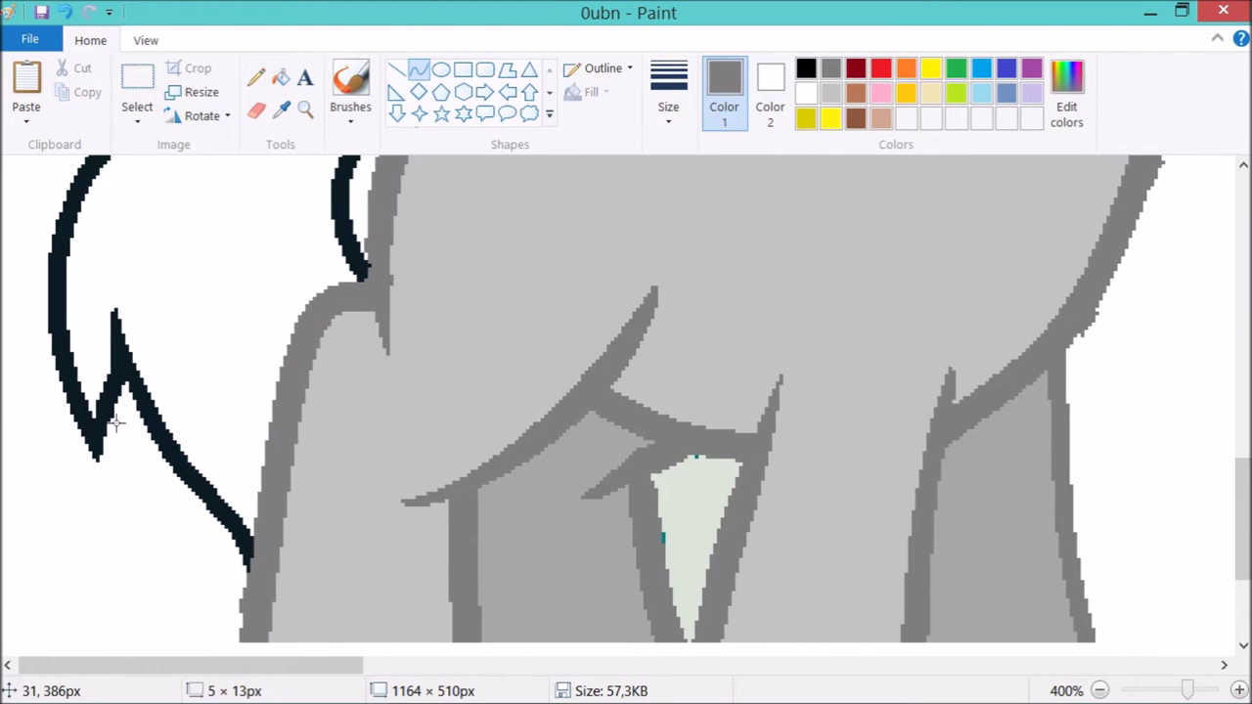
{"action": "scroll", "coordinate": [116, 422], "scroll_direction": "up", "scroll_amount": 3}
{"action": "left_click_drag", "start_coordinate": [241, 384], "coordinate": [298, 495]}
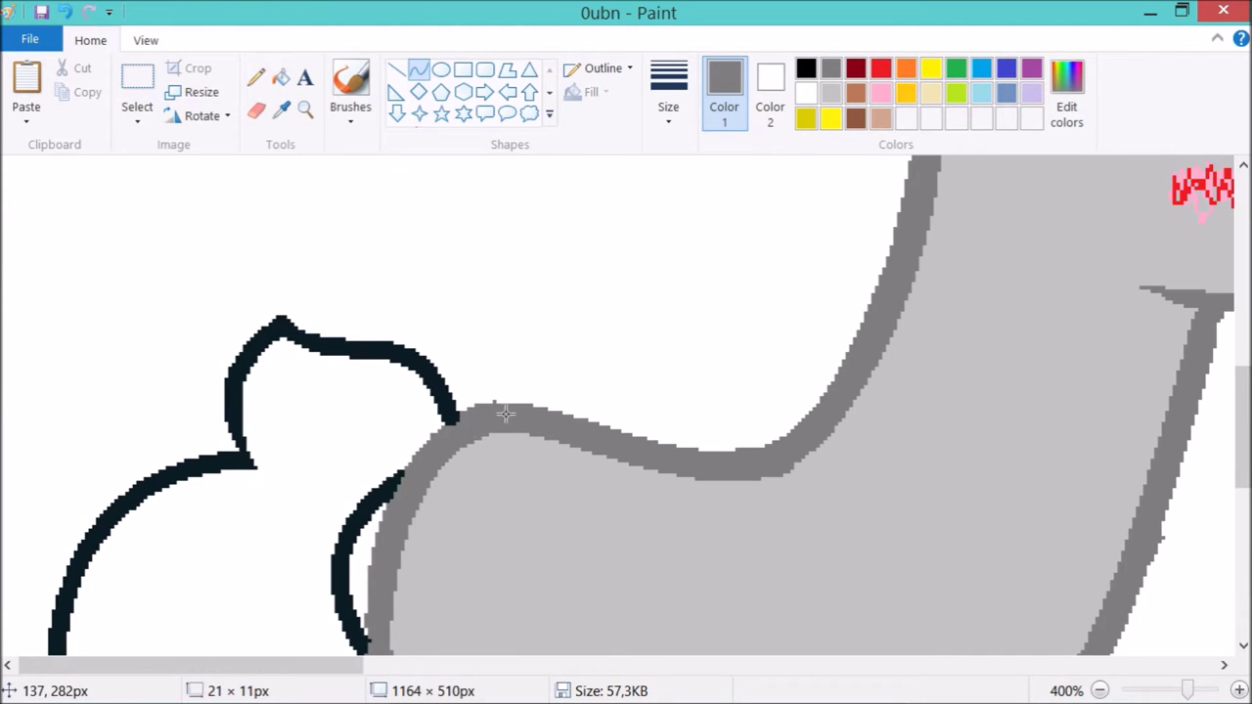
Recolour the grey pony's outline with a darker blue-grey and its body with a lighter blue-grey.
{"action": "left_click", "coordinate": [305, 112]}
{"action": "right_click", "coordinate": [396, 274]}
{"action": "right_click", "coordinate": [430, 303]}
{"action": "right_click", "coordinate": [455, 352]}
{"action": "double_click", "coordinate": [188, 312]}
{"action": "left_click", "coordinate": [281, 110]}
{"action": "left_click", "coordinate": [345, 392]}
{"action": "left_click", "coordinate": [281, 79]}
{"action": "scroll", "coordinate": [1043, 405], "scroll_direction": "down", "scroll_amount": 5}
{"action": "scroll", "coordinate": [1177, 390], "scroll_direction": "down", "scroll_amount": 4}
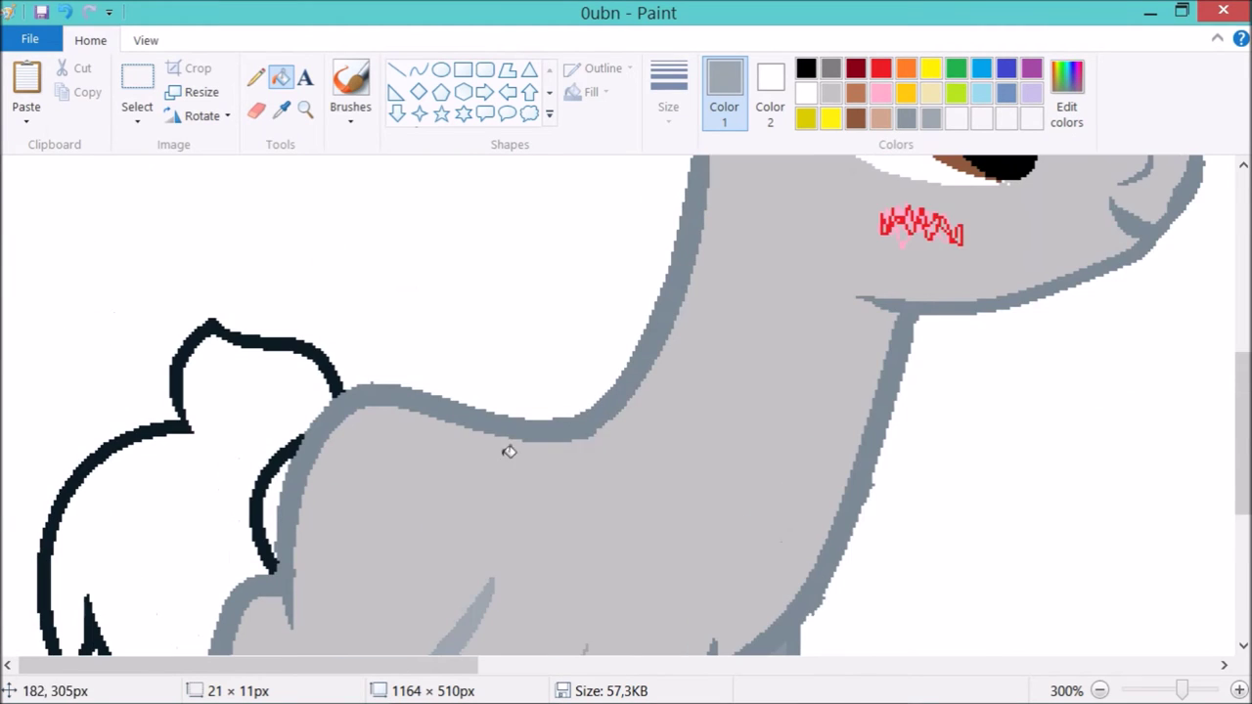
{"action": "left_click", "coordinate": [514, 519]}
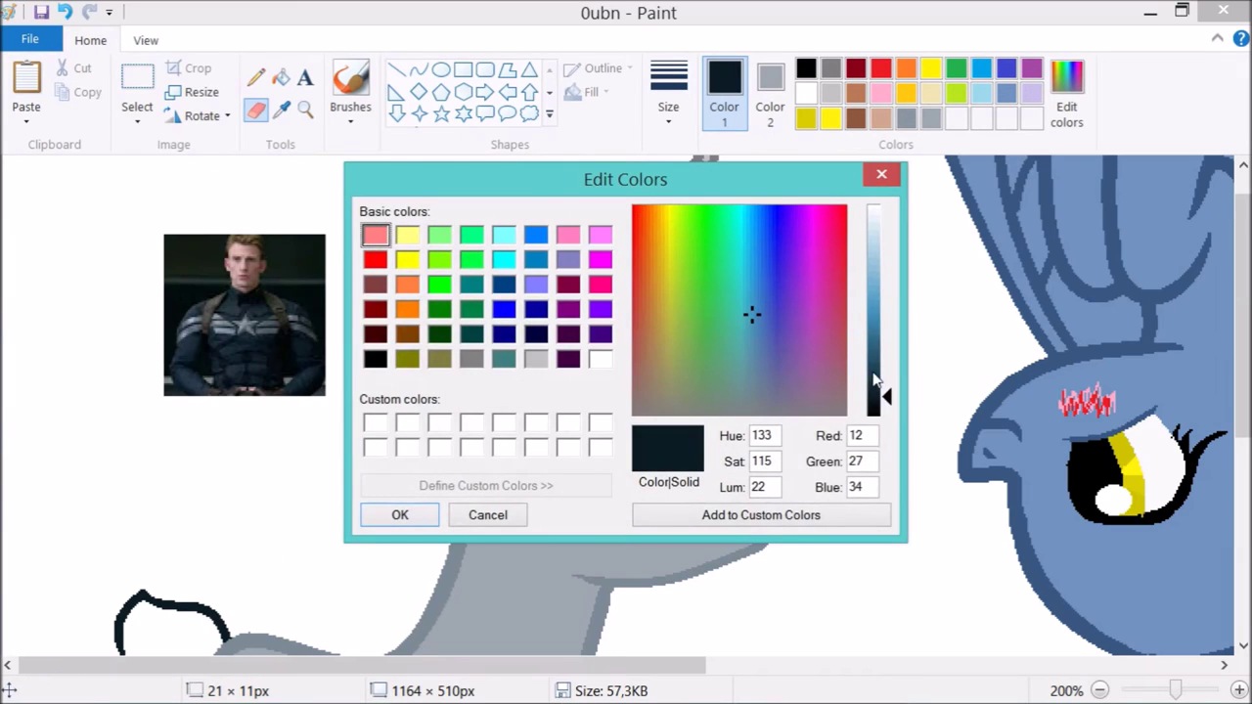
Mix a navy slightly lighter than the hair outline and fill the pony's hair and tail with it.
{"action": "left_click", "coordinate": [433, 515]}
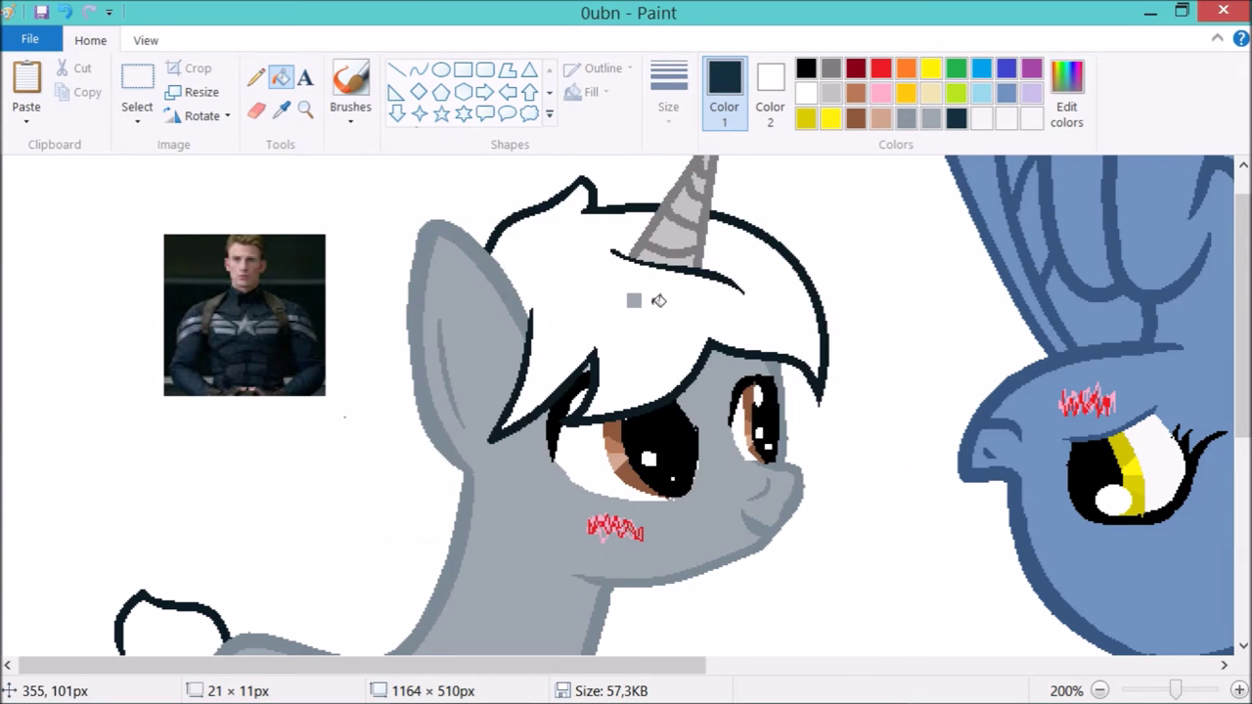
{"action": "left_click", "coordinate": [648, 297]}
{"action": "scroll", "coordinate": [648, 296], "scroll_direction": "down", "scroll_amount": 3}
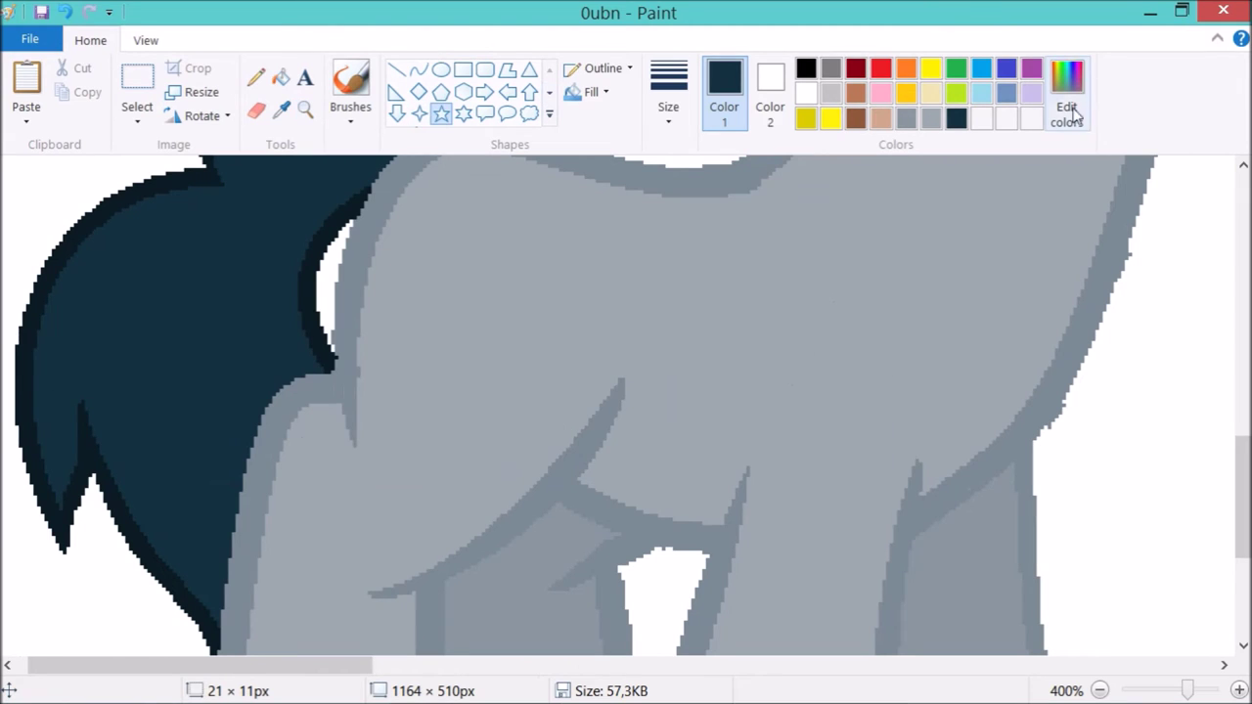
Draw a pale blue five-point star on the pony's flank and rotate it right 90°.
{"action": "left_click", "coordinate": [1073, 114]}
{"action": "left_click_drag", "start_coordinate": [888, 382], "coordinate": [888, 225]}
{"action": "left_click", "coordinate": [415, 513]}
{"action": "left_click_drag", "start_coordinate": [415, 229], "coordinate": [573, 382]}
{"action": "left_click", "coordinate": [665, 115]}
{"action": "left_click", "coordinate": [685, 152]}
{"action": "left_click", "coordinate": [209, 117]}
{"action": "left_click", "coordinate": [235, 142]}
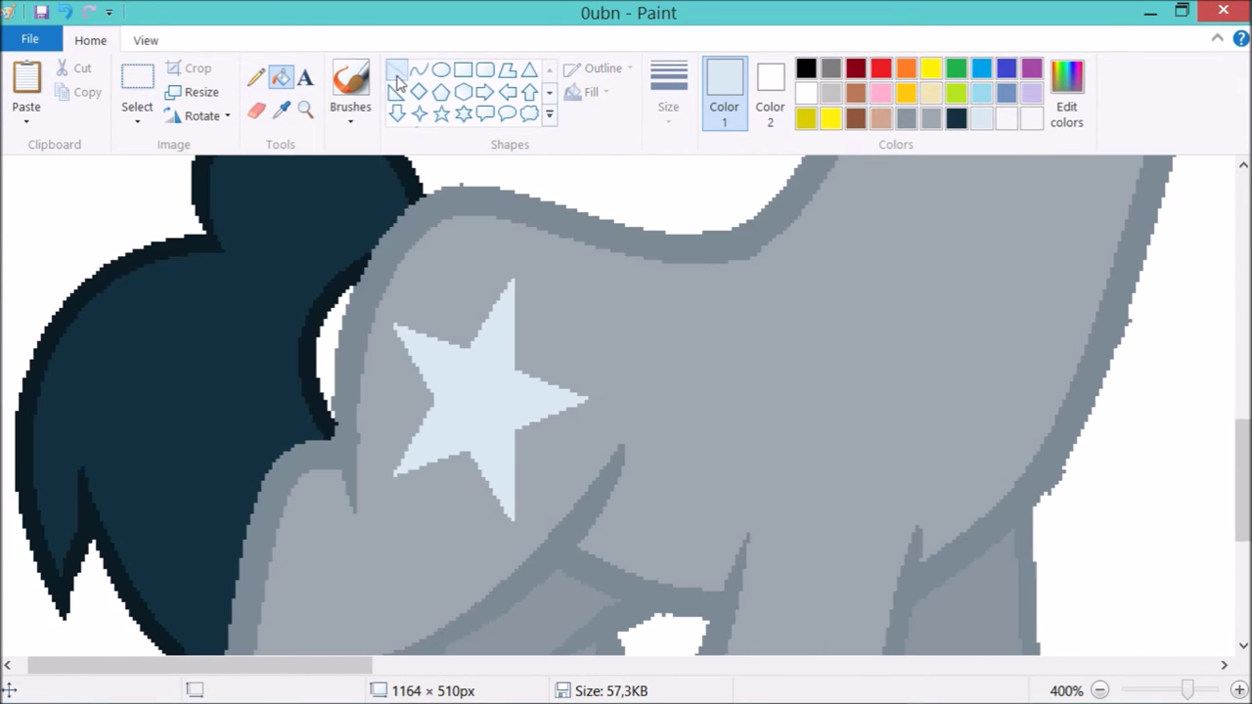
Outline a triangle in the gap between the star's two upper points and fill it pale blue.
{"action": "left_click", "coordinate": [396, 71]}
{"action": "left_click_drag", "start_coordinate": [459, 332], "coordinate": [416, 306]}
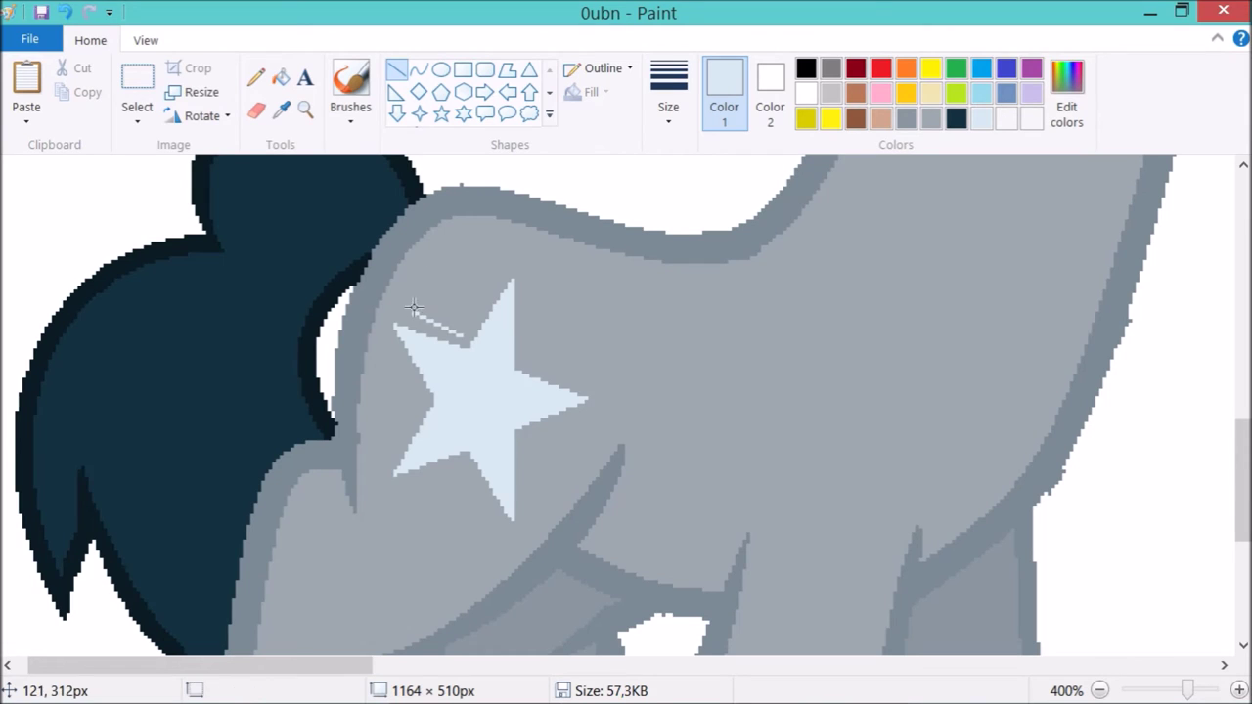
{"action": "left_click", "coordinate": [280, 78]}
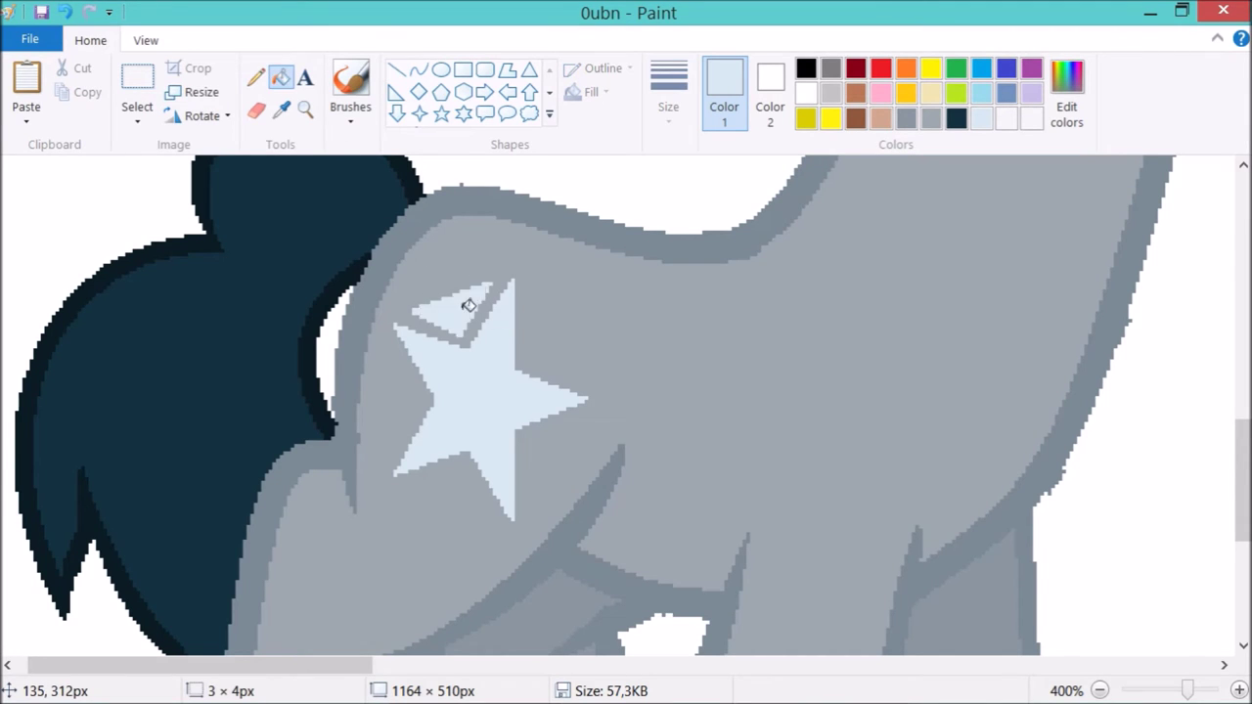
Try to duplicate the pale triangle beside the star and rotate the copy.
{"action": "left_click", "coordinate": [137, 78]}
{"action": "left_click_drag", "start_coordinate": [407, 264], "coordinate": [511, 366]}
{"action": "left_click", "coordinate": [86, 92]}
{"action": "left_click", "coordinate": [282, 110]}
{"action": "right_click", "coordinate": [473, 247]}
{"action": "left_click", "coordinate": [26, 78]}
{"action": "left_click", "coordinate": [137, 118]}
{"action": "left_click", "coordinate": [196, 322]}
{"action": "left_click_drag", "start_coordinate": [55, 211], "coordinate": [669, 362]}
{"action": "left_click", "coordinate": [194, 114]}
{"action": "left_click", "coordinate": [215, 244]}
{"action": "left_click", "coordinate": [203, 117]}
{"action": "left_click", "coordinate": [220, 144]}
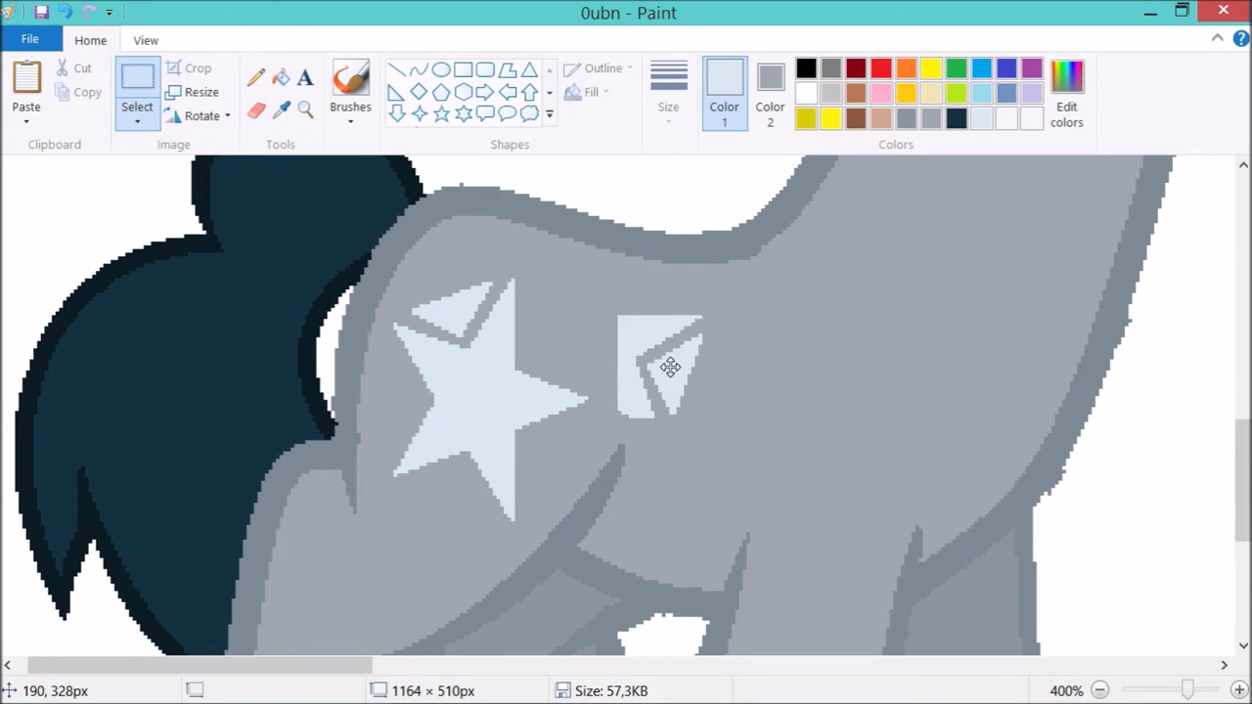
Try to fit the triangle copy into the gap between the star's upper and right points by rotating it, and undo the copy.
{"action": "left_click", "coordinate": [281, 77]}
{"action": "left_click", "coordinate": [137, 88]}
{"action": "left_click_drag", "start_coordinate": [609, 307], "coordinate": [743, 417]}
{"action": "mouse_move", "coordinate": [671, 397]}
{"action": "left_mouse_down"}
{"action": "mouse_move", "coordinate": [551, 470]}
{"action": "mouse_move", "coordinate": [550, 358]}
{"action": "mouse_move", "coordinate": [486, 349]}
{"action": "mouse_move", "coordinate": [526, 285]}
{"action": "left_mouse_up"}
{"action": "left_click", "coordinate": [213, 120]}
{"action": "left_click", "coordinate": [215, 144]}
{"action": "left_click", "coordinate": [216, 119]}
{"action": "left_click", "coordinate": [217, 145]}
{"action": "left_click", "coordinate": [219, 118]}
{"action": "left_click", "coordinate": [227, 146]}
{"action": "left_click", "coordinate": [64, 12]}
{"action": "left_click", "coordinate": [61, 14]}
Outline a triangle between the star's upper and right points and fill it pale blue.
{"action": "left_click", "coordinate": [396, 69]}
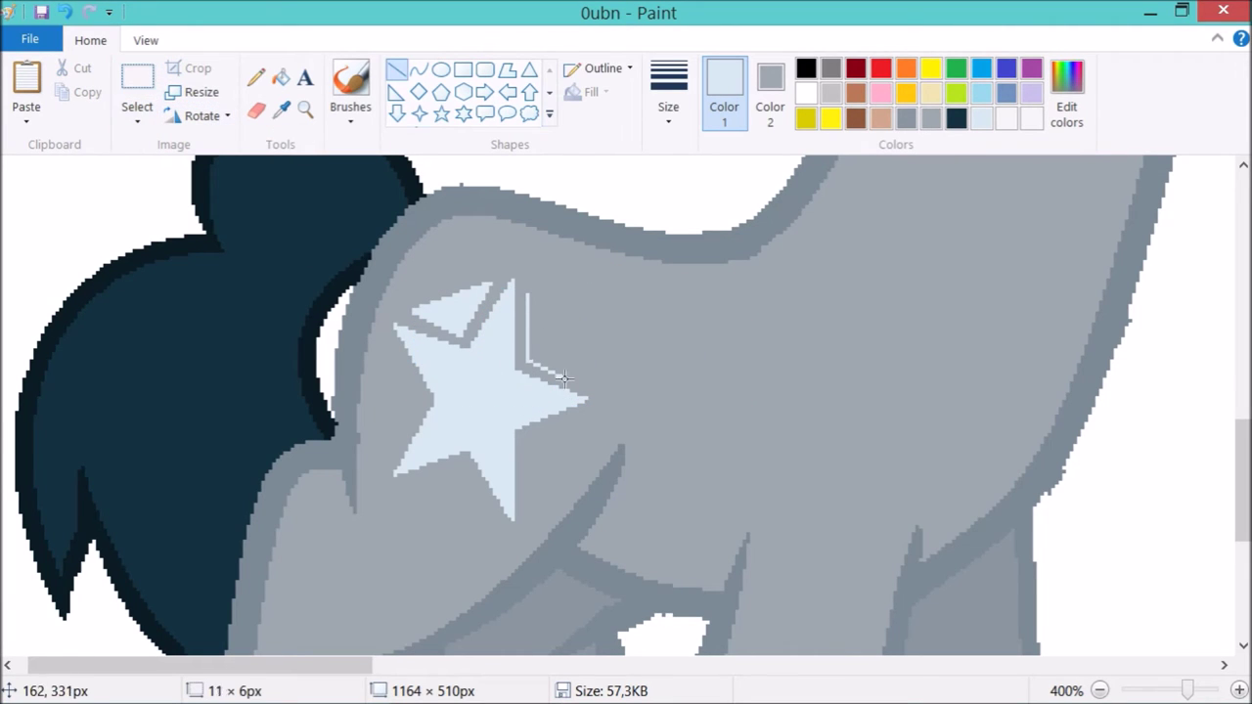
{"action": "left_click", "coordinate": [281, 77]}
{"action": "left_click", "coordinate": [543, 337]}
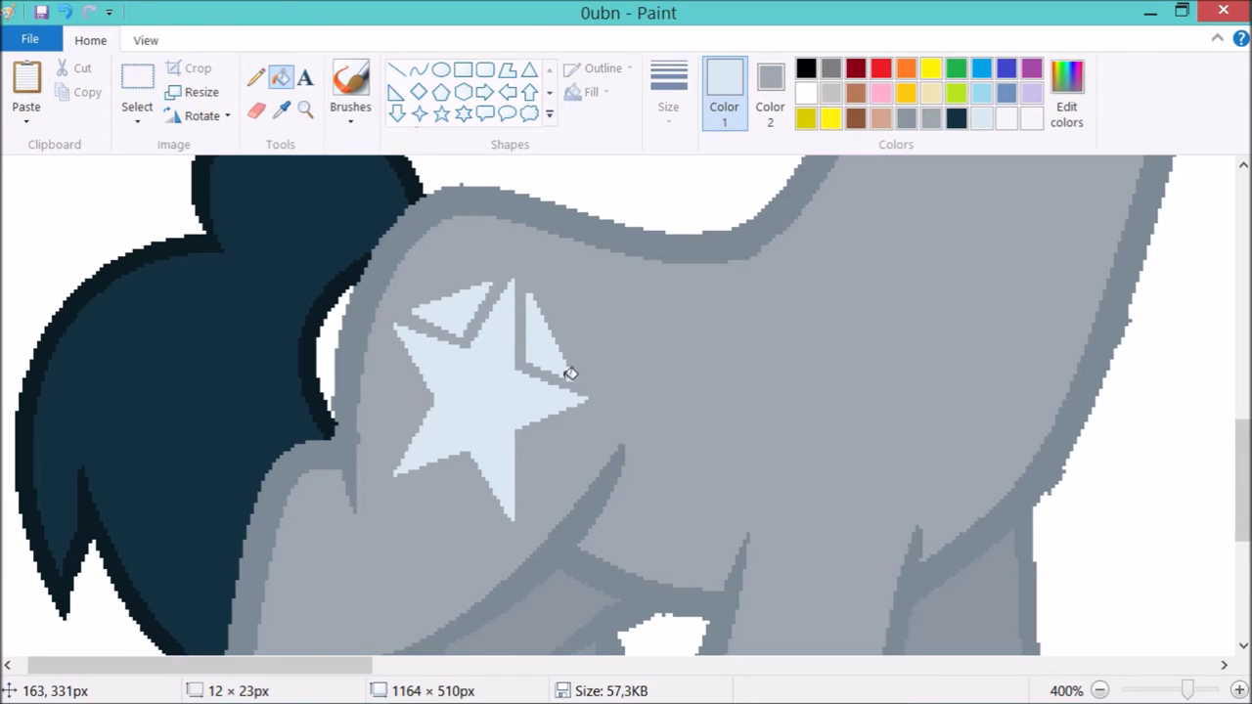
Discard the trial curve and draw a filled pale blue triangle between the star's right and lower points.
{"action": "left_click", "coordinate": [419, 69]}
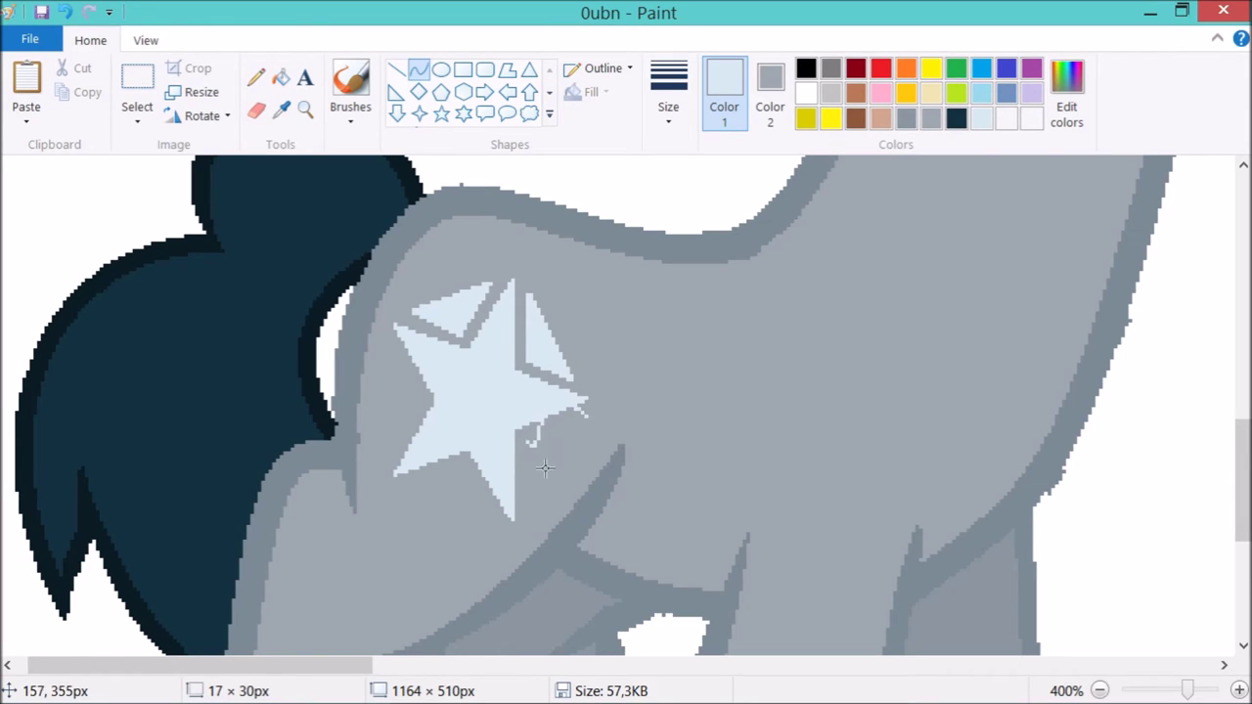
{"action": "key", "text": "ctrl+z"}
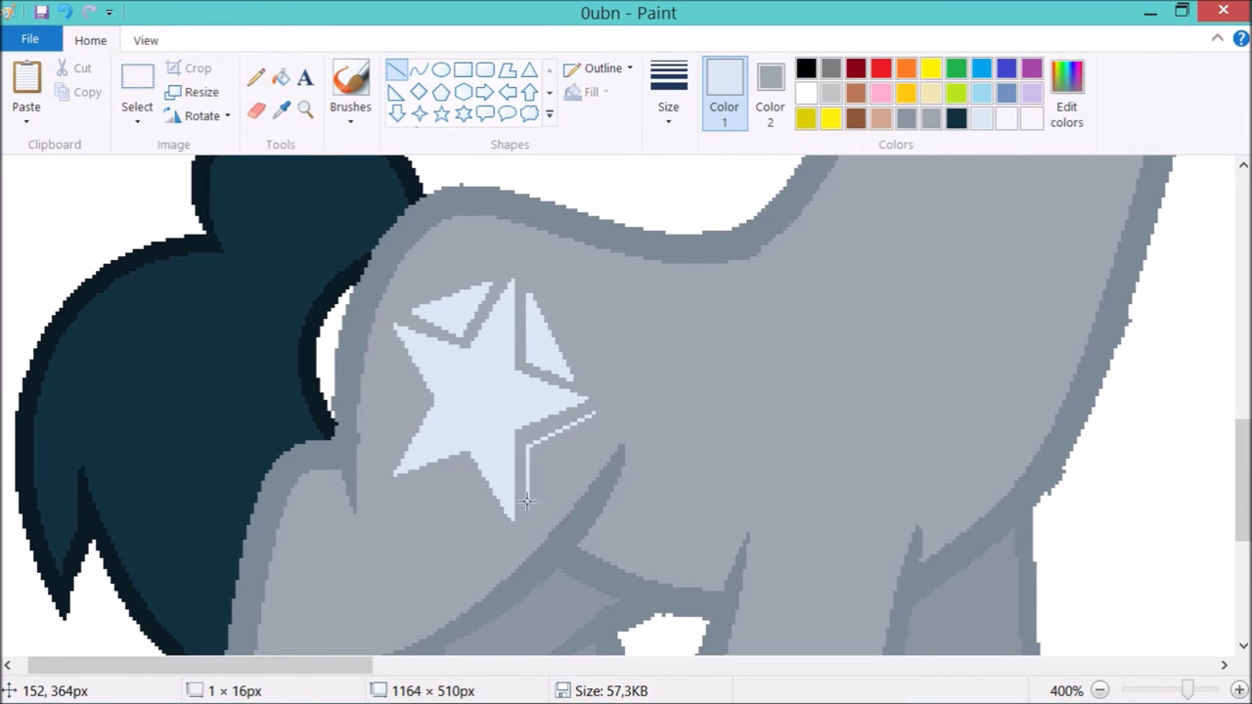
{"action": "left_click", "coordinate": [280, 77]}
{"action": "left_click", "coordinate": [535, 428]}
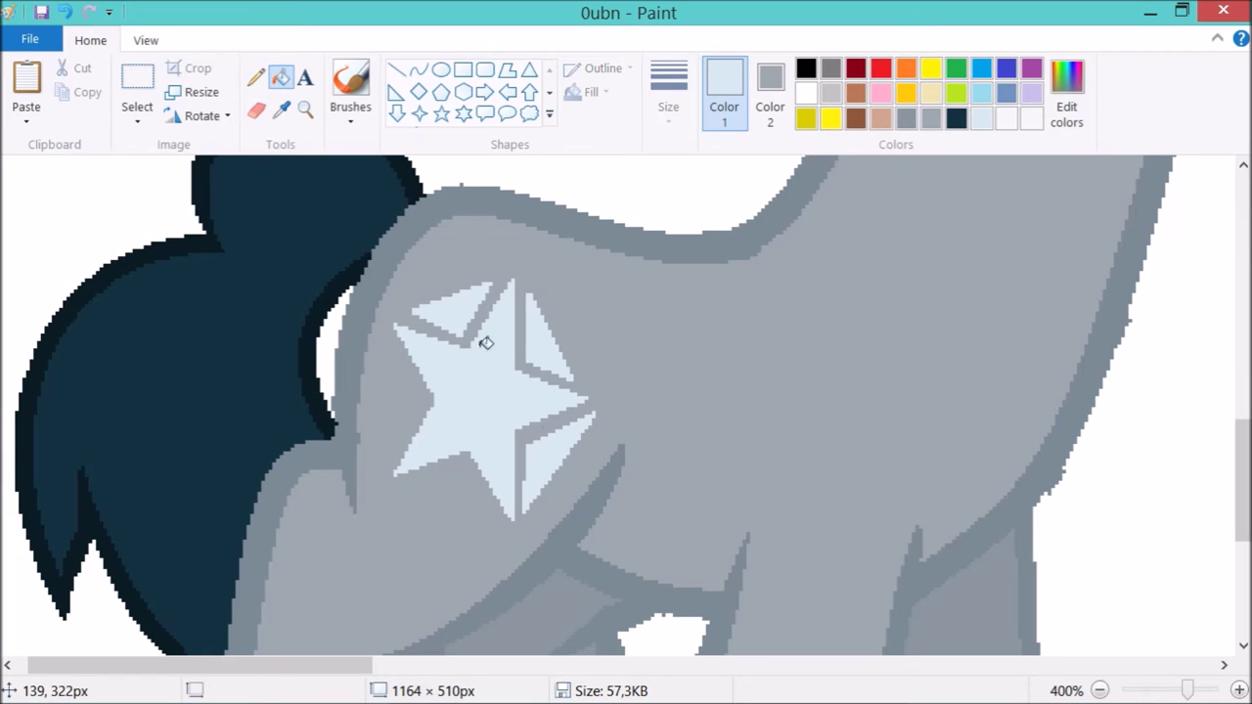
Outline a triangle between the star's two lower points and fill it pale blue.
{"action": "left_click", "coordinate": [397, 70]}
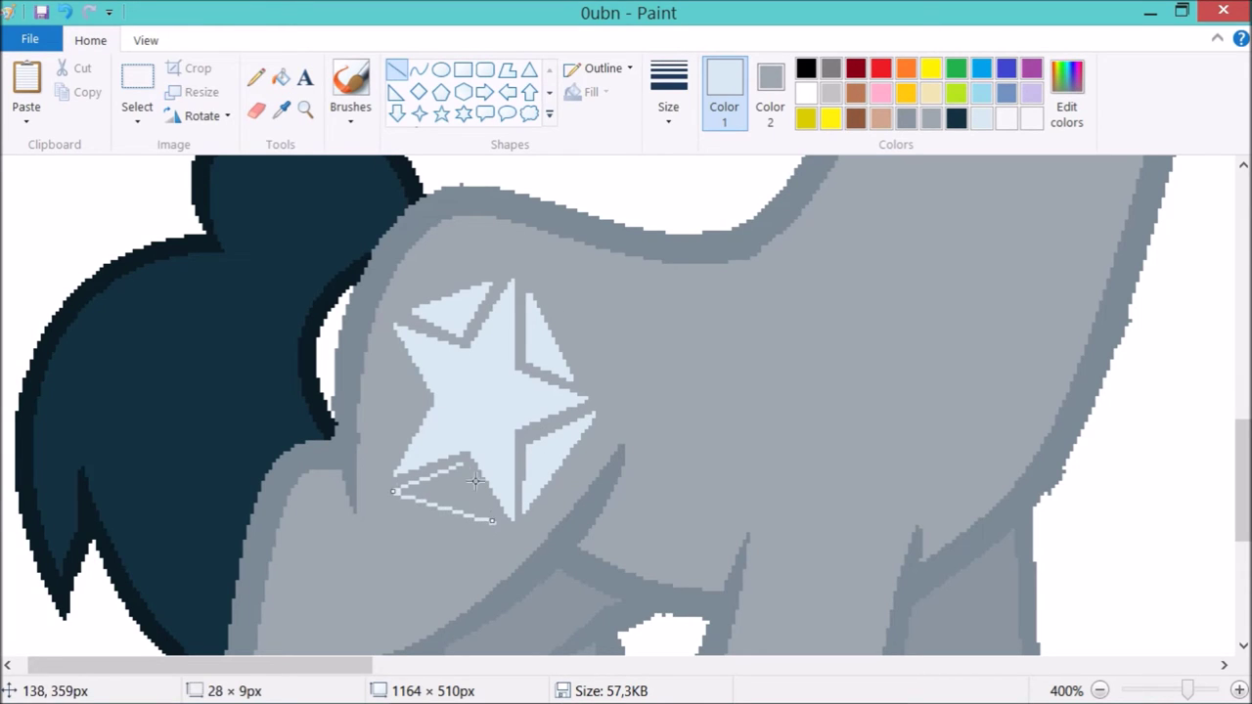
{"action": "left_click", "coordinate": [281, 78]}
{"action": "left_click", "coordinate": [491, 514]}
Draw a filled pale blue triangle between the star's two left points, completing the flank emblem.
{"action": "left_click", "coordinate": [396, 69]}
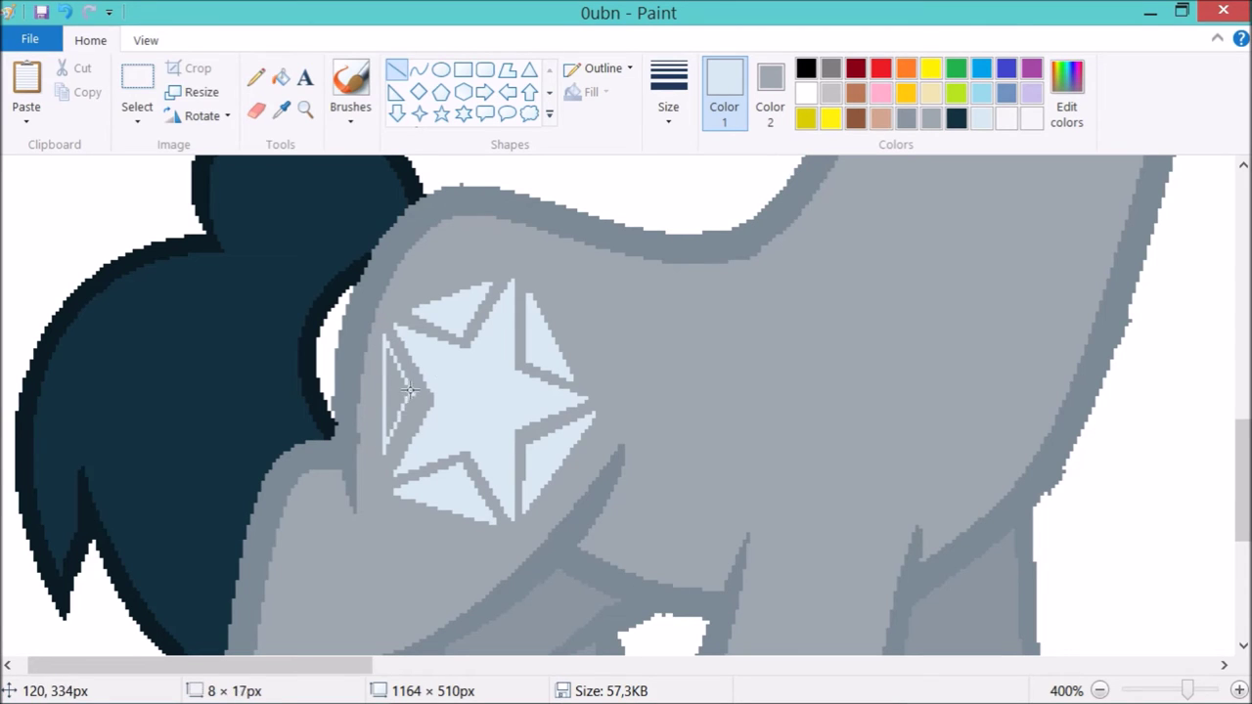
{"action": "left_click", "coordinate": [281, 80]}
{"action": "left_click", "coordinate": [305, 108]}
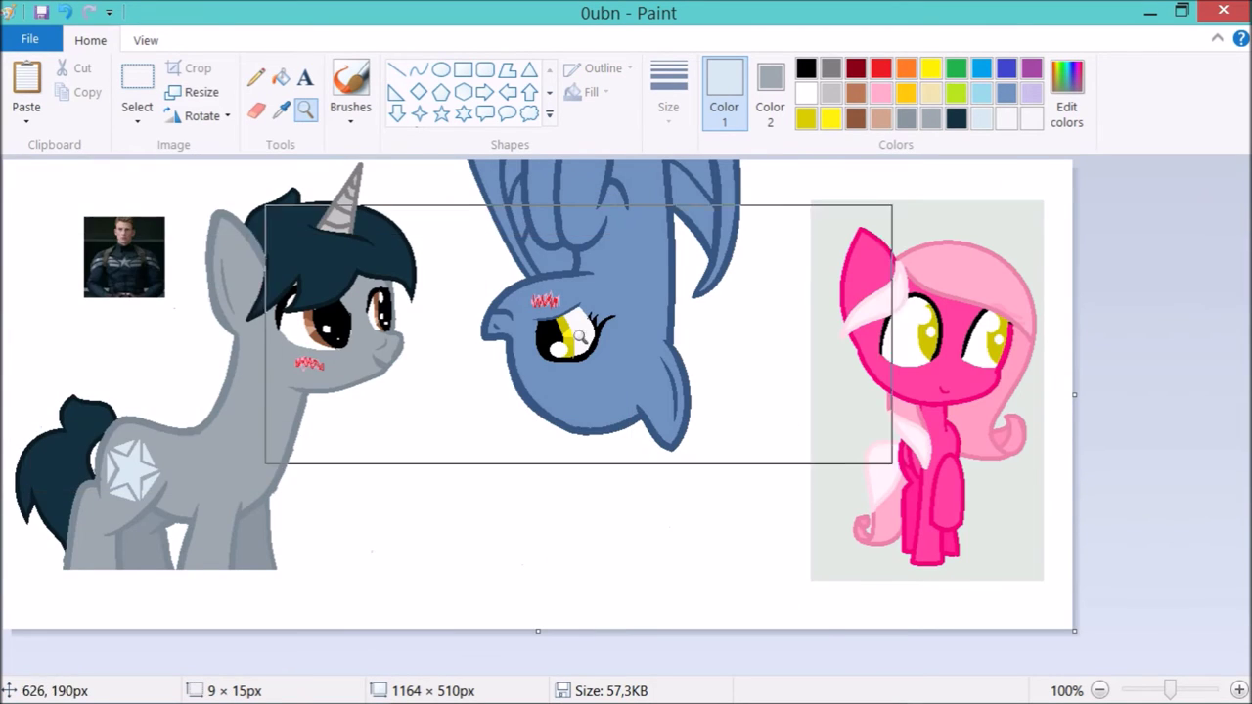
Recolour the upside-down blue pony's outlines with the deep pink sampled from the pink reference pony.
{"action": "left_click", "coordinate": [568, 331]}
{"action": "left_click", "coordinate": [276, 117]}
{"action": "left_click_drag", "start_coordinate": [849, 666], "coordinate": [1068, 666]}
{"action": "left_click", "coordinate": [829, 479]}
{"action": "left_click", "coordinate": [456, 553]}
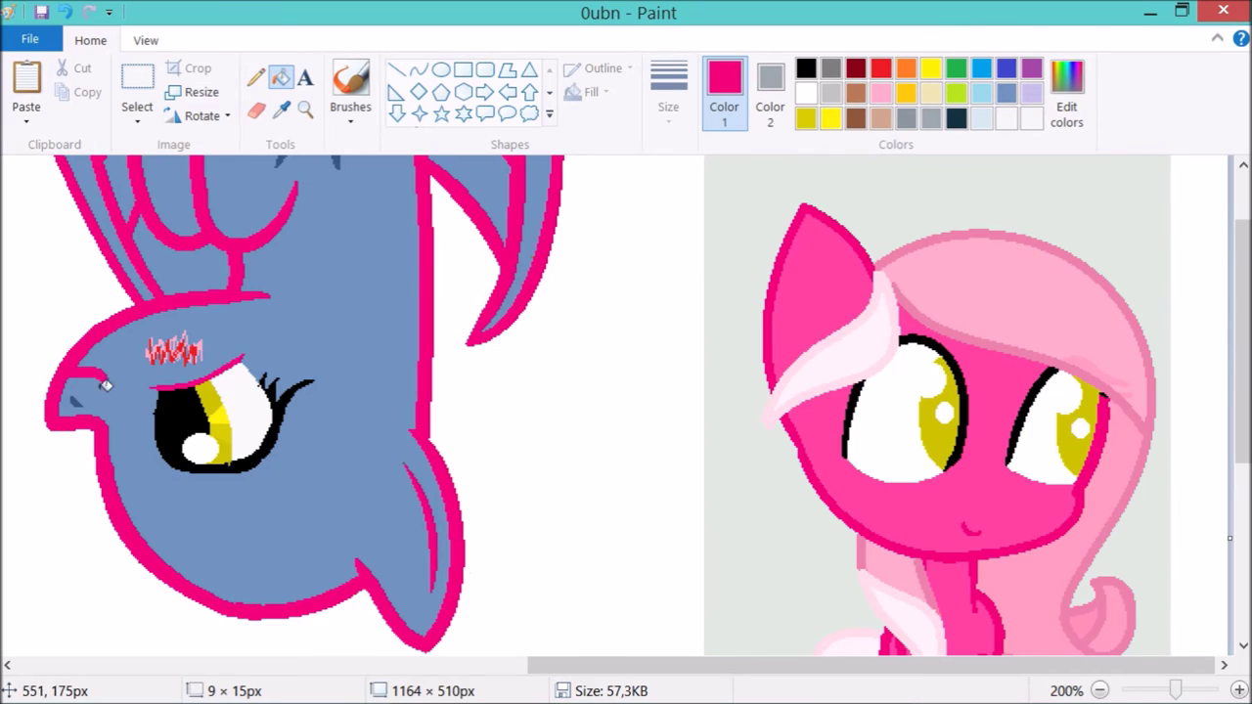
{"action": "left_click", "coordinate": [76, 402]}
{"action": "scroll", "coordinate": [121, 377], "scroll_direction": "up", "scroll_amount": 2}
{"action": "left_click", "coordinate": [297, 203]}
Fill the upside-down pony's body with the reference's bright pink and its wings with a slightly deeper pink.
{"action": "left_click", "coordinate": [281, 109]}
{"action": "left_click", "coordinate": [817, 392]}
{"action": "left_click", "coordinate": [368, 209]}
{"action": "left_click", "coordinate": [175, 209]}
{"action": "left_click", "coordinate": [466, 235]}
{"action": "left_click", "coordinate": [184, 338]}
{"action": "scroll", "coordinate": [899, 407], "scroll_direction": "down", "scroll_amount": 3}
{"action": "scroll", "coordinate": [542, 510], "scroll_direction": "up", "scroll_amount": 3}
{"action": "scroll", "coordinate": [519, 509], "scroll_direction": "left", "scroll_amount": 3}
{"action": "left_click", "coordinate": [298, 297]}
{"action": "scroll", "coordinate": [411, 324], "scroll_direction": "down", "scroll_amount": 3}
{"action": "scroll", "coordinate": [411, 323], "scroll_direction": "up", "scroll_amount": 3}
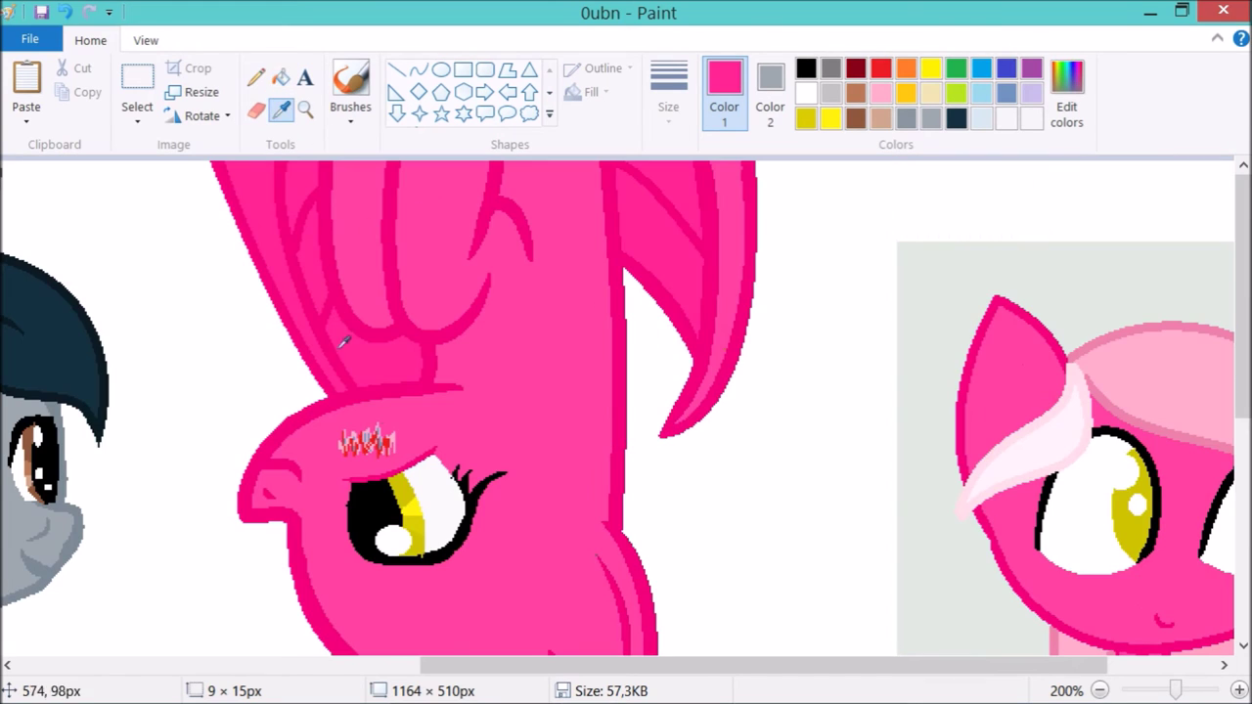
{"action": "left_click", "coordinate": [335, 282]}
Set Color 2 to white, keeping Color 1 for the drawing colour.
{"action": "left_click", "coordinate": [256, 110]}
{"action": "left_click", "coordinate": [770, 93]}
{"action": "left_click", "coordinate": [806, 92]}
{"action": "left_click", "coordinate": [725, 86]}
Draw a leaf-shaped streak outline over the upside-down pony's ear with thick curves in the reference's pale pink.
{"action": "left_click", "coordinate": [419, 70]}
{"action": "left_click", "coordinate": [281, 111]}
{"action": "scroll", "coordinate": [391, 391], "scroll_direction": "down", "scroll_amount": 3}
{"action": "left_click_drag", "start_coordinate": [467, 669], "coordinate": [577, 669]}
{"action": "left_click", "coordinate": [770, 385]}
{"action": "left_click", "coordinate": [677, 85]}
{"action": "left_click", "coordinate": [675, 120]}
{"action": "left_click", "coordinate": [718, 246]}
{"action": "left_click_drag", "start_coordinate": [419, 392], "coordinate": [334, 608]}
{"action": "left_click", "coordinate": [331, 518]}
{"action": "scroll", "coordinate": [331, 489], "scroll_direction": "down", "scroll_amount": 3}
{"action": "left_click_drag", "start_coordinate": [333, 484], "coordinate": [415, 267]}
{"action": "left_click", "coordinate": [371, 315]}
{"action": "left_click", "coordinate": [284, 399]}
Draw the curved fringe edge across the upside-down pony's forehead in the mane pink sampled from the reference.
{"action": "left_click_drag", "start_coordinate": [548, 667], "coordinate": [343, 667]}
{"action": "left_click", "coordinate": [284, 112]}
{"action": "left_click_drag", "start_coordinate": [487, 671], "coordinate": [696, 671]}
{"action": "left_click", "coordinate": [1083, 490]}
{"action": "left_click_drag", "start_coordinate": [940, 669], "coordinate": [675, 680]}
{"action": "left_click_drag", "start_coordinate": [883, 281], "coordinate": [603, 431]}
{"action": "left_click_drag", "start_coordinate": [731, 359], "coordinate": [687, 371]}
{"action": "left_click_drag", "start_coordinate": [872, 281], "coordinate": [888, 313]}
Draw the back contour of the mane from the neck down past the ear with bent mane-pink curves.
{"action": "scroll", "coordinate": [888, 313], "scroll_direction": "up", "scroll_amount": 3}
{"action": "left_click_drag", "start_coordinate": [914, 213], "coordinate": [911, 681]}
{"action": "left_click_drag", "start_coordinate": [919, 384], "coordinate": [960, 386]}
{"action": "left_click_drag", "start_coordinate": [964, 519], "coordinate": [997, 543]}
{"action": "scroll", "coordinate": [915, 362], "scroll_direction": "down", "scroll_amount": 4}
{"action": "left_click_drag", "start_coordinate": [910, 355], "coordinate": [902, 522]}
{"action": "left_click_drag", "start_coordinate": [895, 426], "coordinate": [867, 440]}
Draw the mane's front contour as a large curve running from the muzzle to the hair tip.
{"action": "mouse_move", "coordinate": [870, 494]}
{"action": "left_mouse_down"}
{"action": "mouse_move", "coordinate": [848, 501]}
{"action": "mouse_move", "coordinate": [571, 375]}
{"action": "mouse_move", "coordinate": [546, 203]}
{"action": "left_mouse_up"}
{"action": "scroll", "coordinate": [570, 375], "scroll_direction": "up", "scroll_amount": 1}
{"action": "scroll", "coordinate": [587, 264], "scroll_direction": "down", "scroll_amount": 1}
{"action": "left_click_drag", "start_coordinate": [729, 376], "coordinate": [489, 606]}
{"action": "scroll", "coordinate": [498, 508], "scroll_direction": "up", "scroll_amount": 3}
{"action": "left_click_drag", "start_coordinate": [516, 460], "coordinate": [497, 587]}
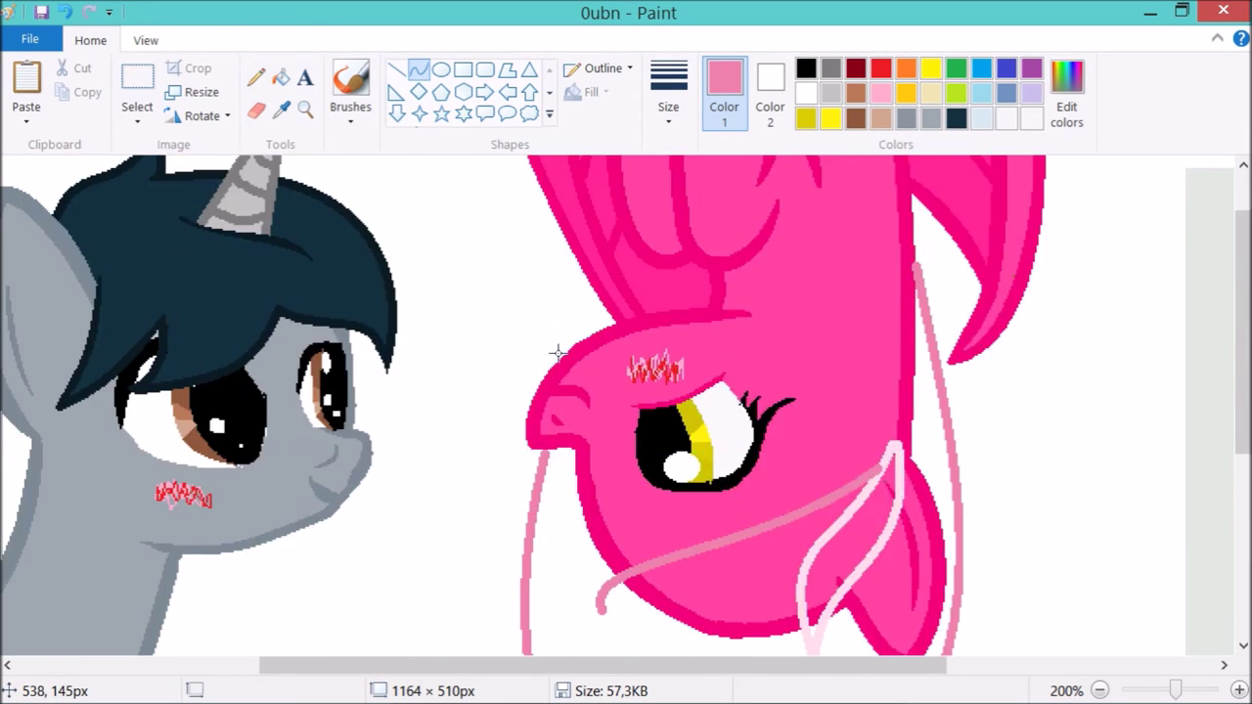
Draw two mane-pink strand curves beside the ear that meet at the ear tip.
{"action": "scroll", "coordinate": [587, 414], "scroll_direction": "down", "scroll_amount": 4}
{"action": "scroll", "coordinate": [588, 415], "scroll_direction": "up", "scroll_amount": 6}
{"action": "left_click_drag", "start_coordinate": [911, 518], "coordinate": [910, 596]}
{"action": "mouse_move", "coordinate": [915, 492]}
{"action": "left_mouse_down"}
{"action": "mouse_move", "coordinate": [925, 488]}
{"action": "mouse_move", "coordinate": [927, 531]}
{"action": "mouse_move", "coordinate": [937, 286]}
{"action": "left_mouse_up"}
{"action": "scroll", "coordinate": [921, 525], "scroll_direction": "down", "scroll_amount": 1}
{"action": "left_click", "coordinate": [961, 427]}
{"action": "scroll", "coordinate": [929, 459], "scroll_direction": "down", "scroll_amount": 1}
{"action": "left_click_drag", "start_coordinate": [941, 421], "coordinate": [955, 431]}
Clear the ear remnants outside the inner mane strand to white, undoing the fill that hits the ear itself.
{"action": "left_click", "coordinate": [305, 109]}
{"action": "left_click", "coordinate": [851, 386]}
{"action": "left_click", "coordinate": [282, 78]}
{"action": "right_click", "coordinate": [741, 391]}
{"action": "right_click", "coordinate": [730, 424]}
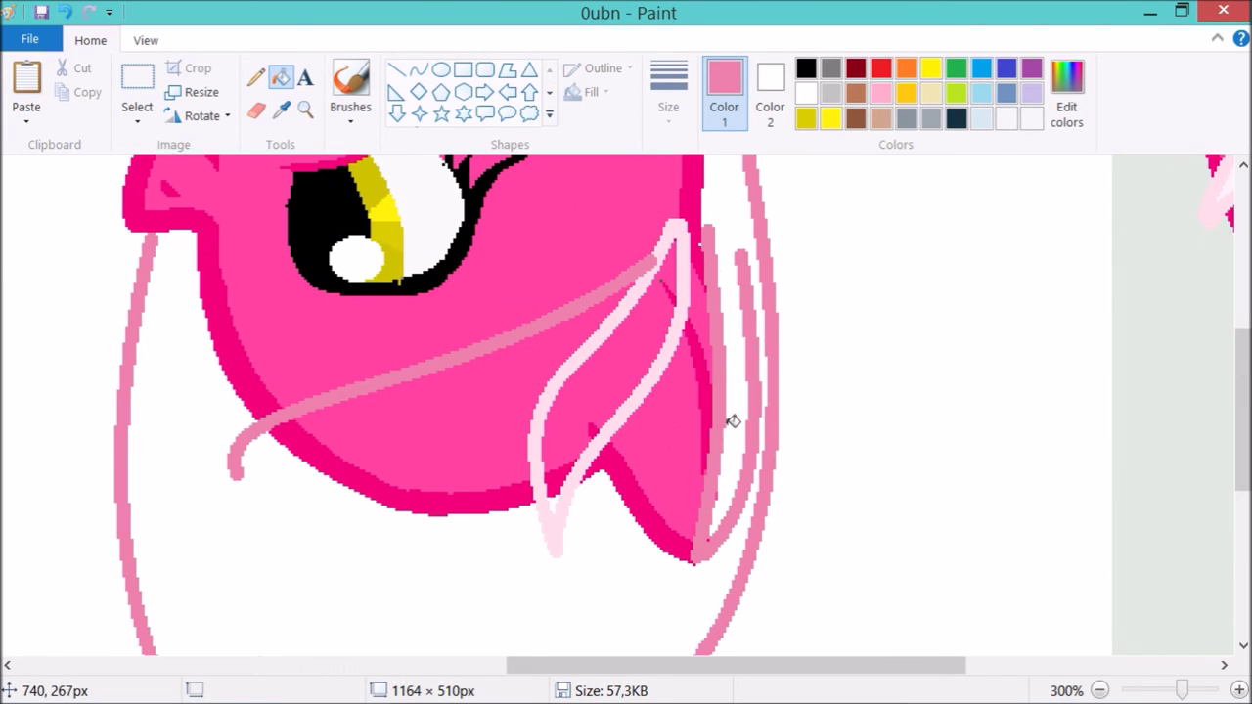
{"action": "right_click", "coordinate": [682, 471]}
{"action": "left_click", "coordinate": [65, 12]}
Fill the inside of the pale streak with white and touch up its edges with pale pink curves.
{"action": "right_click", "coordinate": [558, 480]}
{"action": "right_click", "coordinate": [591, 433]}
{"action": "right_click", "coordinate": [577, 456]}
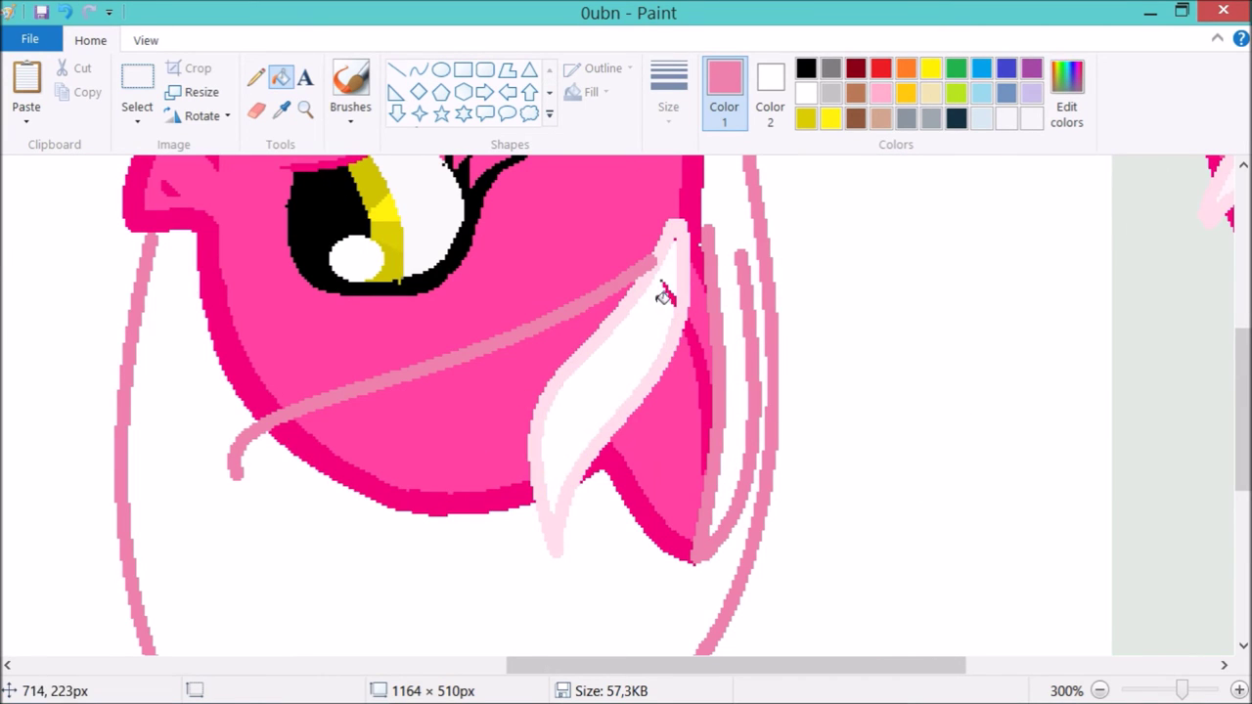
{"action": "left_click", "coordinate": [281, 110]}
{"action": "left_click", "coordinate": [674, 229]}
{"action": "left_click", "coordinate": [418, 69]}
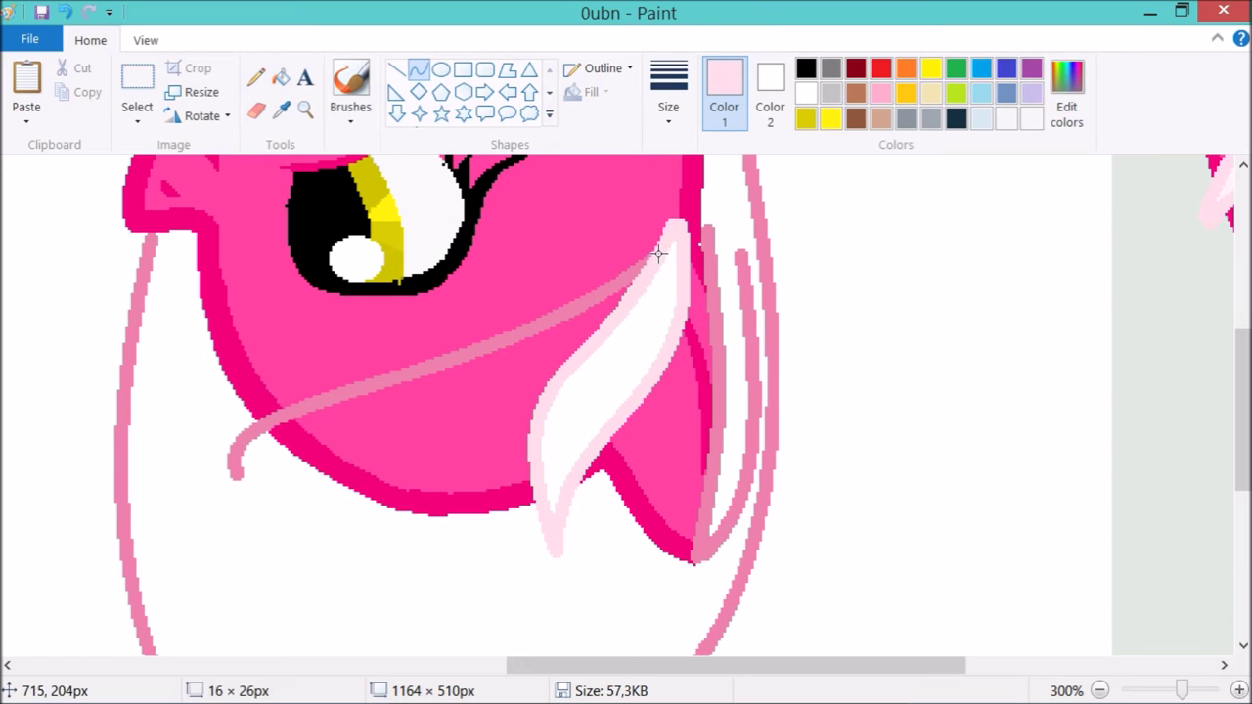
{"action": "scroll", "coordinate": [585, 367], "scroll_direction": "down", "scroll_amount": 2}
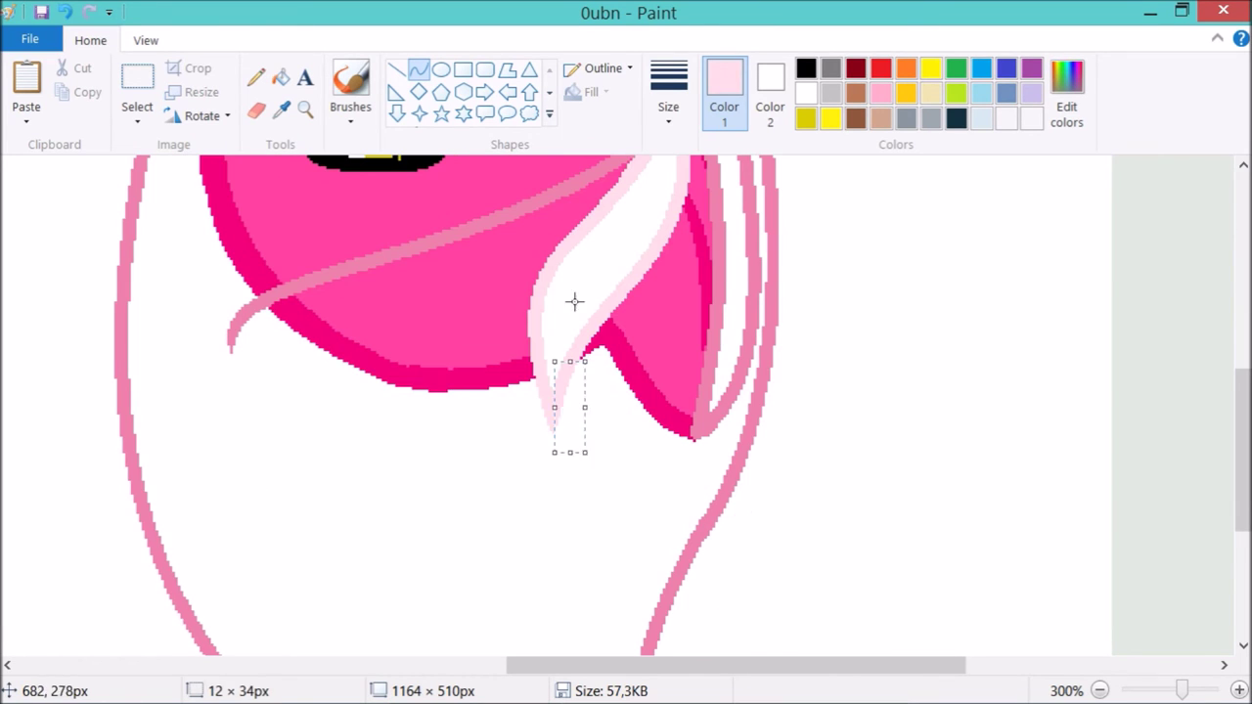
Patch the neck outline beside the streak with a short deep pink curve about 7 × 15 px.
{"action": "scroll", "coordinate": [565, 412], "scroll_direction": "up", "scroll_amount": 4}
{"action": "scroll", "coordinate": [727, 266], "scroll_direction": "up", "scroll_amount": 4}
{"action": "left_click", "coordinate": [281, 109]}
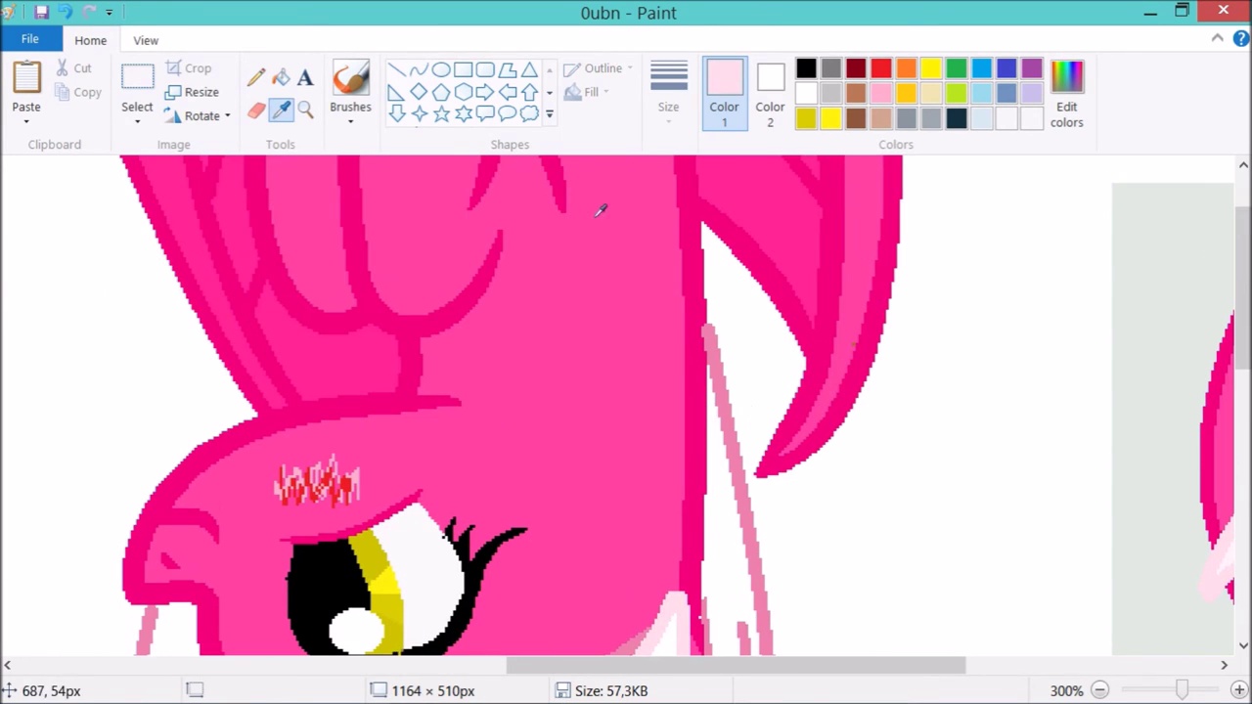
{"action": "left_click", "coordinate": [698, 355]}
{"action": "scroll", "coordinate": [152, 341], "scroll_direction": "down", "scroll_amount": 4}
{"action": "scroll", "coordinate": [198, 272], "scroll_direction": "down", "scroll_amount": 8}
{"action": "left_click_drag", "start_coordinate": [669, 518], "coordinate": [679, 522]}
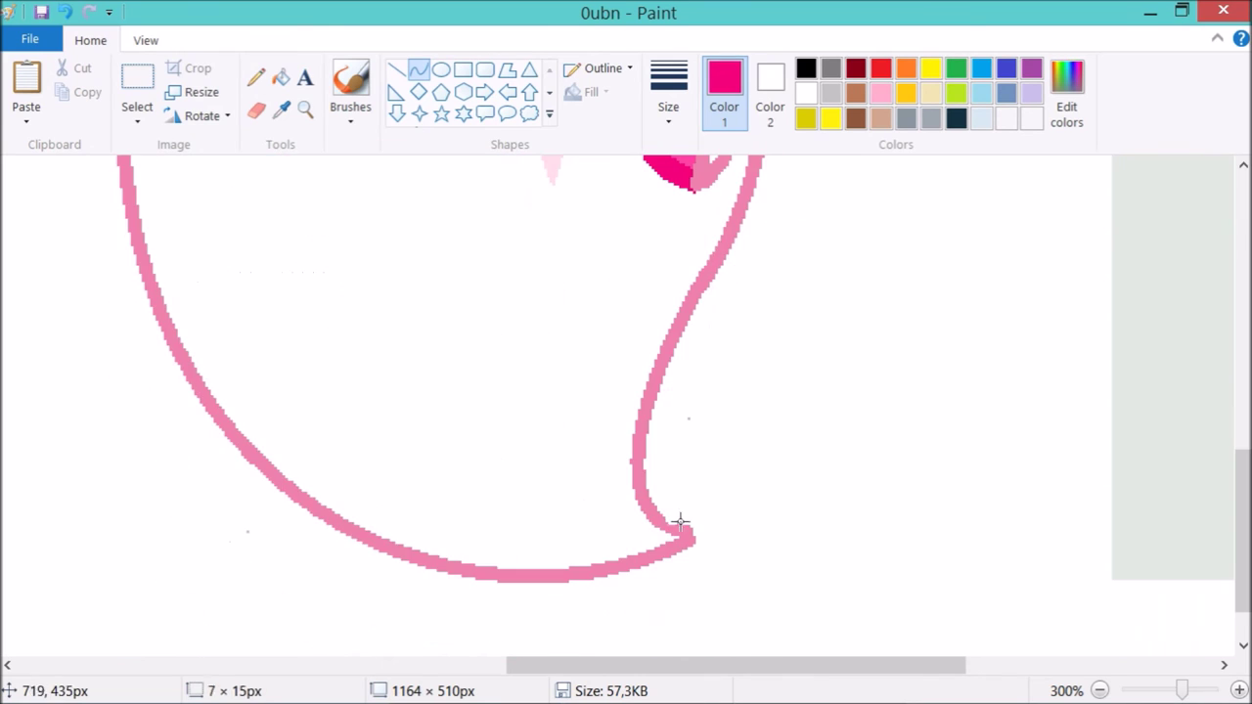
Clear the part of the head enclosed by the mane beyond the fringe edge to white.
{"action": "scroll", "coordinate": [685, 524], "scroll_direction": "up", "scroll_amount": 6}
{"action": "left_click", "coordinate": [306, 110]}
{"action": "right_click", "coordinate": [621, 442]}
{"action": "right_click", "coordinate": [621, 441]}
{"action": "left_click", "coordinate": [622, 441]}
{"action": "left_click", "coordinate": [282, 78]}
{"action": "right_click", "coordinate": [481, 327]}
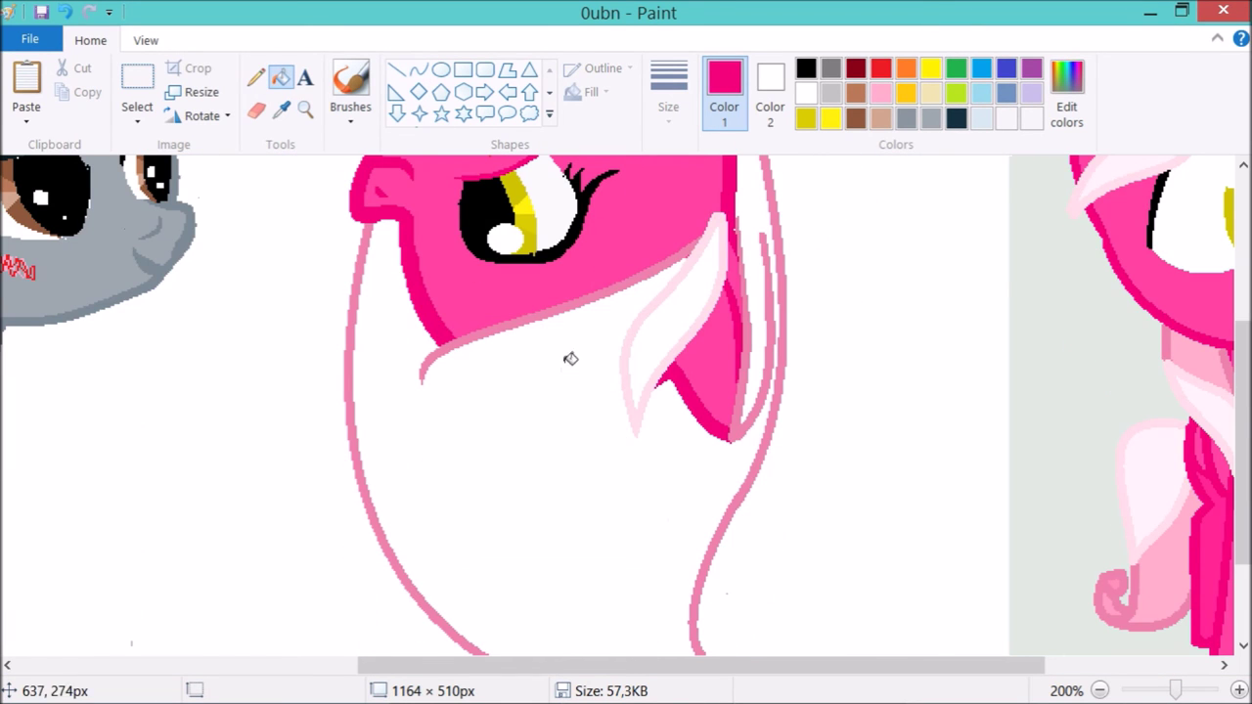
Draw a larger streak outline around the pale streak with mane-pink curves meeting in a point.
{"action": "left_click", "coordinate": [280, 110]}
{"action": "left_click_drag", "start_coordinate": [538, 665], "coordinate": [617, 665]}
{"action": "left_click", "coordinate": [599, 407]}
{"action": "mouse_move", "coordinate": [578, 218]}
{"action": "left_mouse_down"}
{"action": "mouse_move", "coordinate": [533, 457]}
{"action": "mouse_move", "coordinate": [560, 492]}
{"action": "mouse_move", "coordinate": [576, 222]}
{"action": "left_mouse_up"}
{"action": "left_click", "coordinate": [608, 277]}
{"action": "left_click", "coordinate": [539, 402]}
{"action": "left_click", "coordinate": [439, 357]}
{"action": "left_click", "coordinate": [471, 350]}
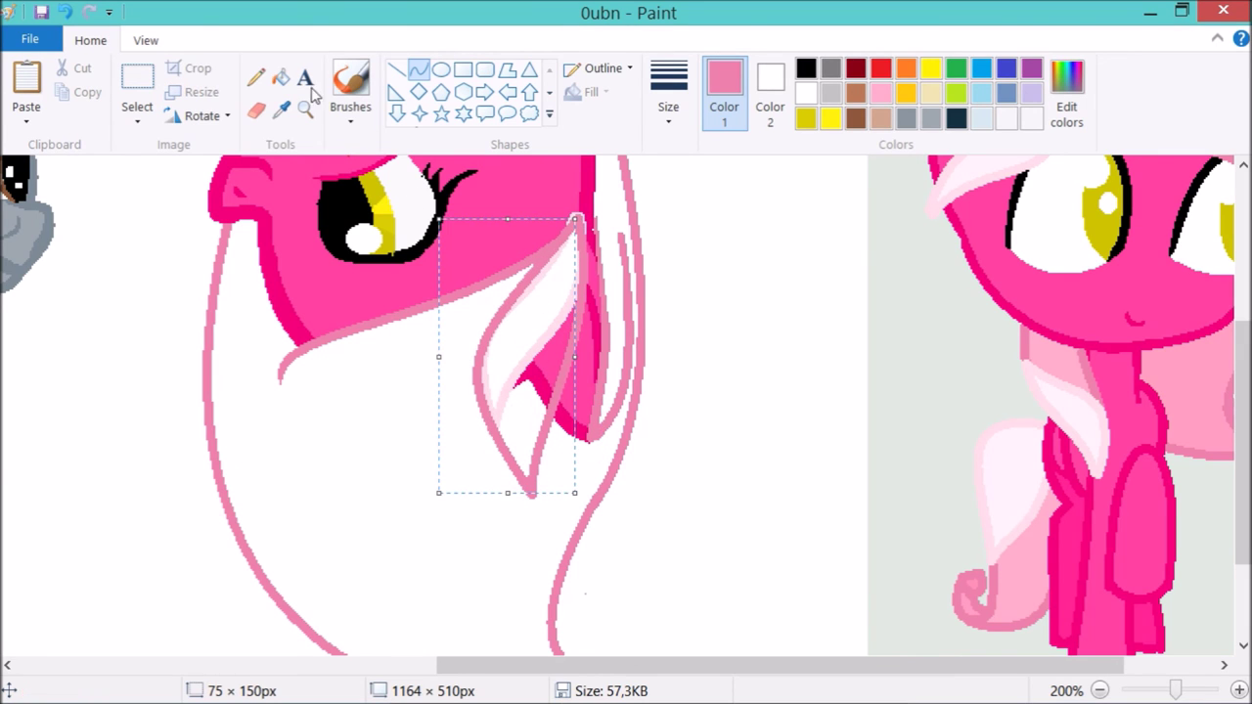
Separate the larger streak outline from the fringe edge with a short pale pink curve.
{"action": "left_click", "coordinate": [306, 107]}
{"action": "left_click", "coordinate": [531, 252]}
{"action": "left_click", "coordinate": [644, 391]}
{"action": "left_click", "coordinate": [675, 397]}
{"action": "left_click", "coordinate": [283, 80]}
{"action": "left_click", "coordinate": [568, 362]}
{"action": "scroll", "coordinate": [378, 185], "scroll_direction": "down", "scroll_amount": 3}
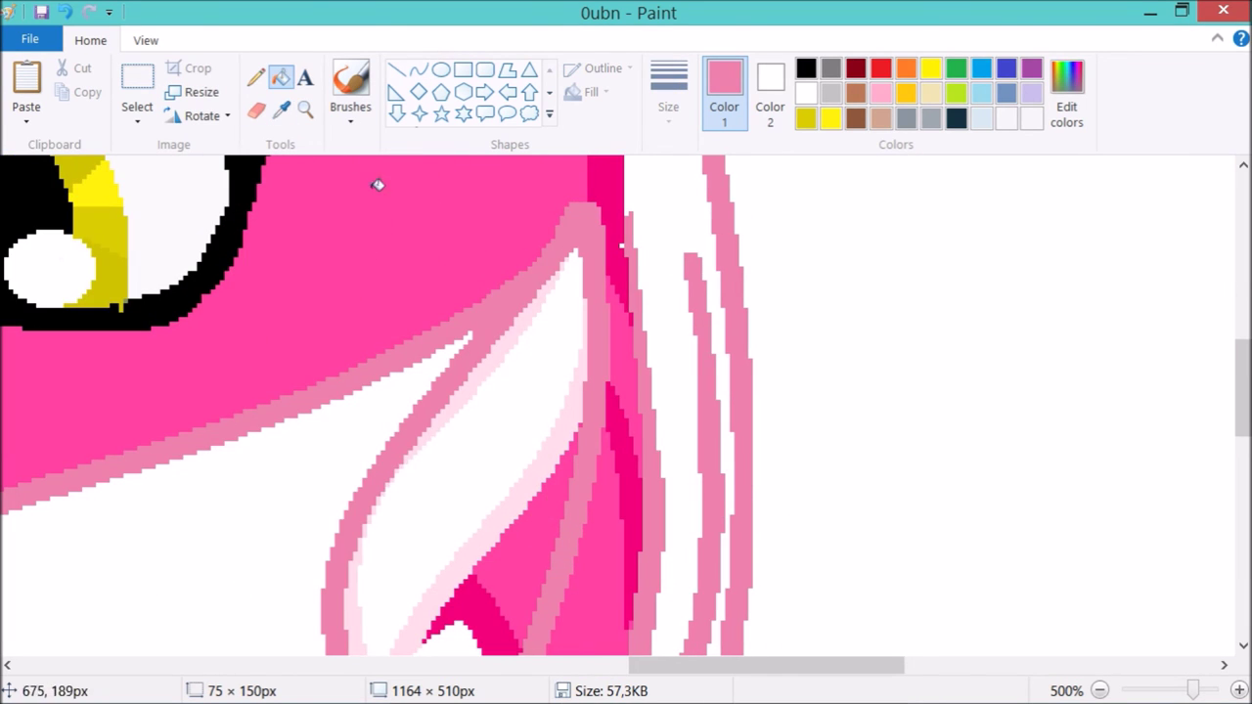
{"action": "left_click", "coordinate": [508, 340]}
{"action": "left_click_drag", "start_coordinate": [475, 332], "coordinate": [503, 285]}
Recolour the larger streak outline pale pink and clear the old outline and ear remnants inside it to white.
{"action": "left_click", "coordinate": [282, 78]}
{"action": "left_click", "coordinate": [493, 410]}
{"action": "scroll", "coordinate": [479, 391], "scroll_direction": "down", "scroll_amount": 5}
{"action": "left_click", "coordinate": [425, 393]}
{"action": "left_click", "coordinate": [509, 342]}
{"action": "scroll", "coordinate": [510, 342], "scroll_direction": "up", "scroll_amount": 5}
{"action": "key", "text": "ctrl+z"}
{"action": "left_click", "coordinate": [505, 313]}
Draw a short mane-pink curve about 11 × 7 px from the streak's upper end across the neck outline.
{"action": "scroll", "coordinate": [337, 156], "scroll_direction": "up", "scroll_amount": 2}
{"action": "left_click", "coordinate": [282, 110]}
{"action": "left_click", "coordinate": [633, 473]}
{"action": "mouse_move", "coordinate": [582, 456]}
{"action": "left_mouse_down"}
{"action": "mouse_move", "coordinate": [631, 448]}
{"action": "mouse_move", "coordinate": [638, 429]}
{"action": "left_mouse_up"}
Thicken the streak's upper edge along the fringe with a pale pink curve.
{"action": "left_click", "coordinate": [281, 108]}
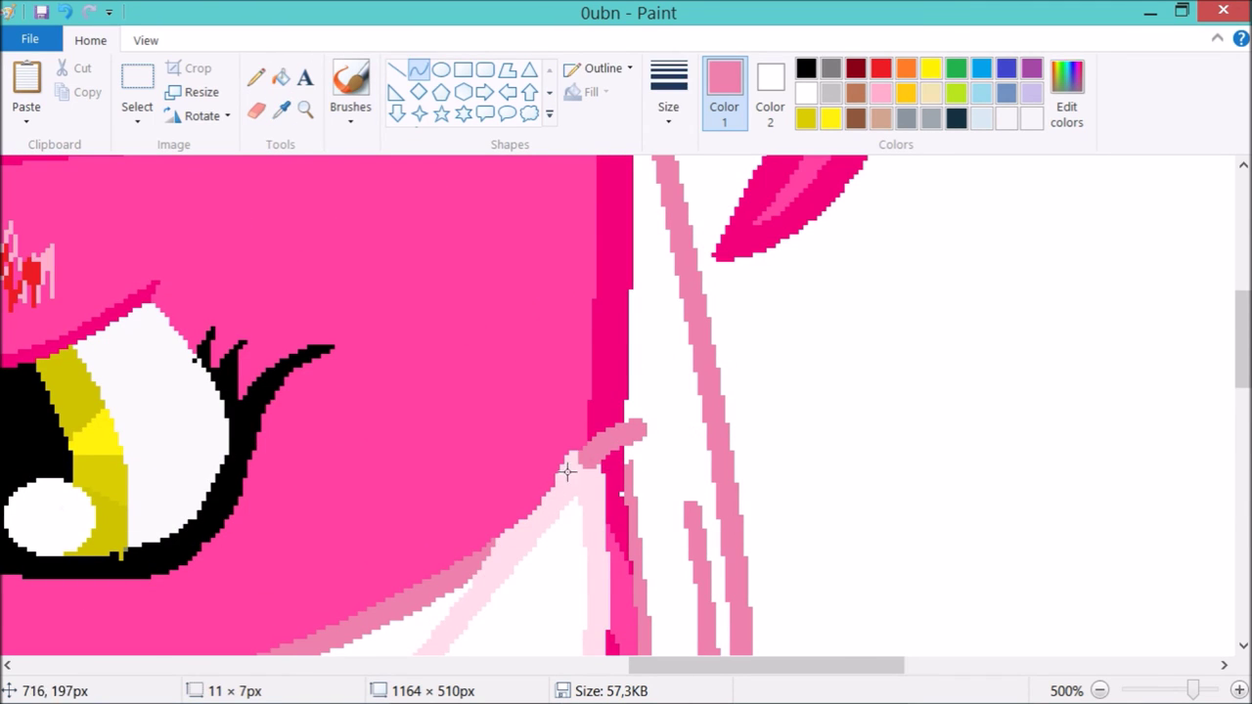
{"action": "left_click", "coordinate": [499, 567]}
{"action": "left_click_drag", "start_coordinate": [573, 467], "coordinate": [511, 528]}
{"action": "left_click", "coordinate": [305, 109]}
{"action": "right_click", "coordinate": [685, 397]}
{"action": "right_click", "coordinate": [684, 397]}
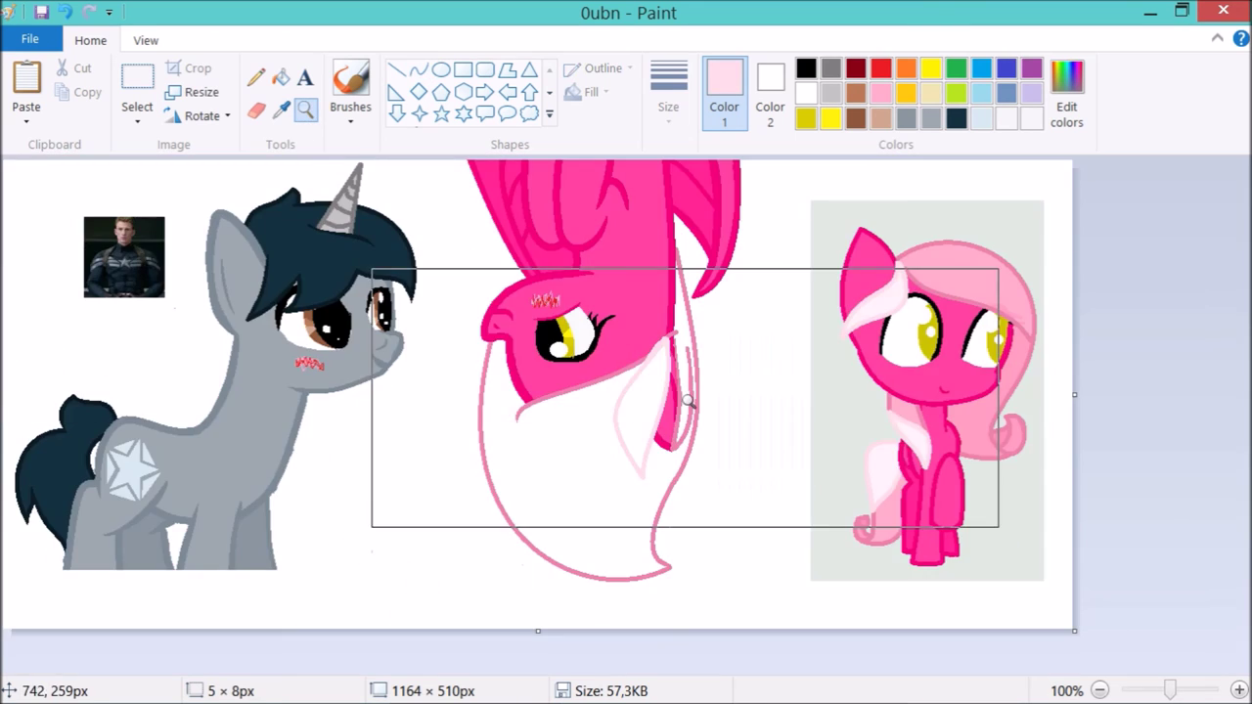
{"action": "left_click", "coordinate": [685, 397]}
{"action": "left_click", "coordinate": [685, 397]}
{"action": "left_click", "coordinate": [419, 69]}
{"action": "left_click", "coordinate": [881, 68]}
{"action": "mouse_move", "coordinate": [455, 395]}
{"action": "left_mouse_down"}
{"action": "mouse_move", "coordinate": [500, 226]}
{"action": "mouse_move", "coordinate": [361, 360]}
{"action": "mouse_move", "coordinate": [475, 202]}
{"action": "left_mouse_up"}
{"action": "left_click", "coordinate": [459, 289]}
{"action": "left_click", "coordinate": [459, 289]}
{"action": "left_click", "coordinate": [405, 273]}
{"action": "left_click", "coordinate": [404, 275]}
{"action": "left_click", "coordinate": [63, 13]}
{"action": "left_click", "coordinate": [668, 95]}
{"action": "left_click", "coordinate": [66, 13]}
{"action": "left_click", "coordinate": [65, 13]}
{"action": "scroll", "coordinate": [312, 266], "scroll_direction": "up", "scroll_amount": 2}
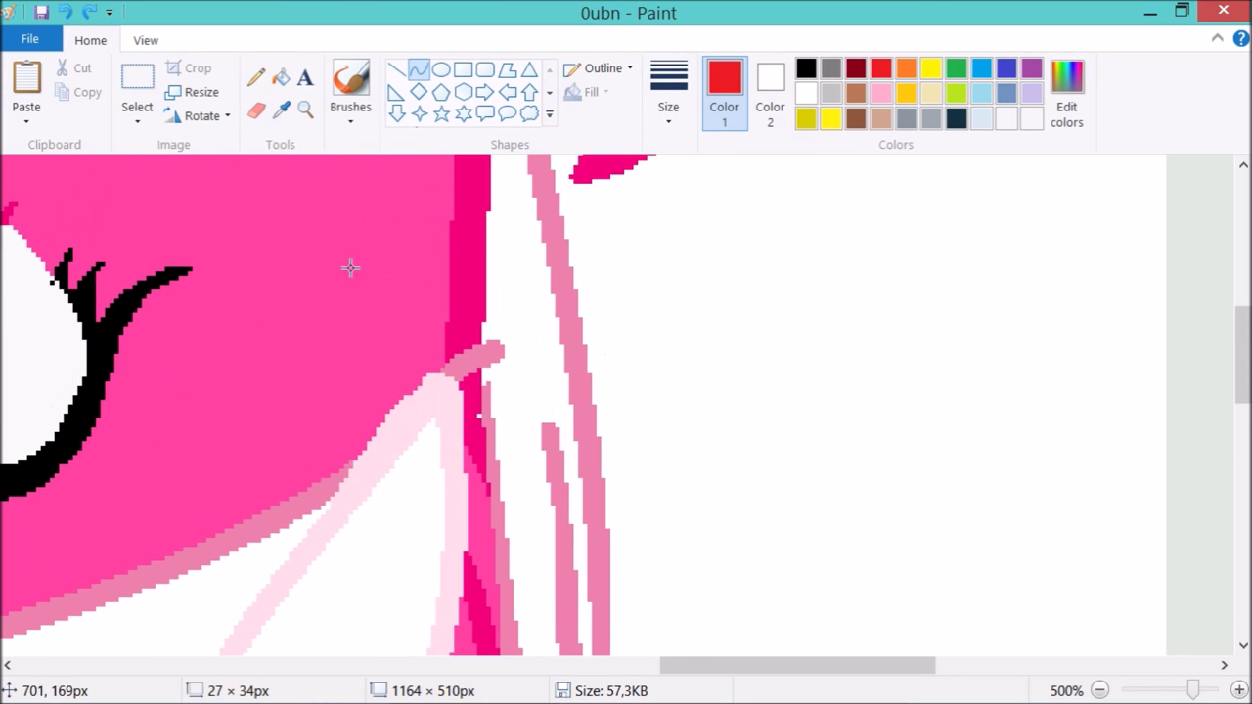
Extend the streak's upper end beyond the neck outline with pale pink curves and fill the enclosed remnants with white.
{"action": "left_click_drag", "start_coordinate": [448, 483], "coordinate": [484, 325]}
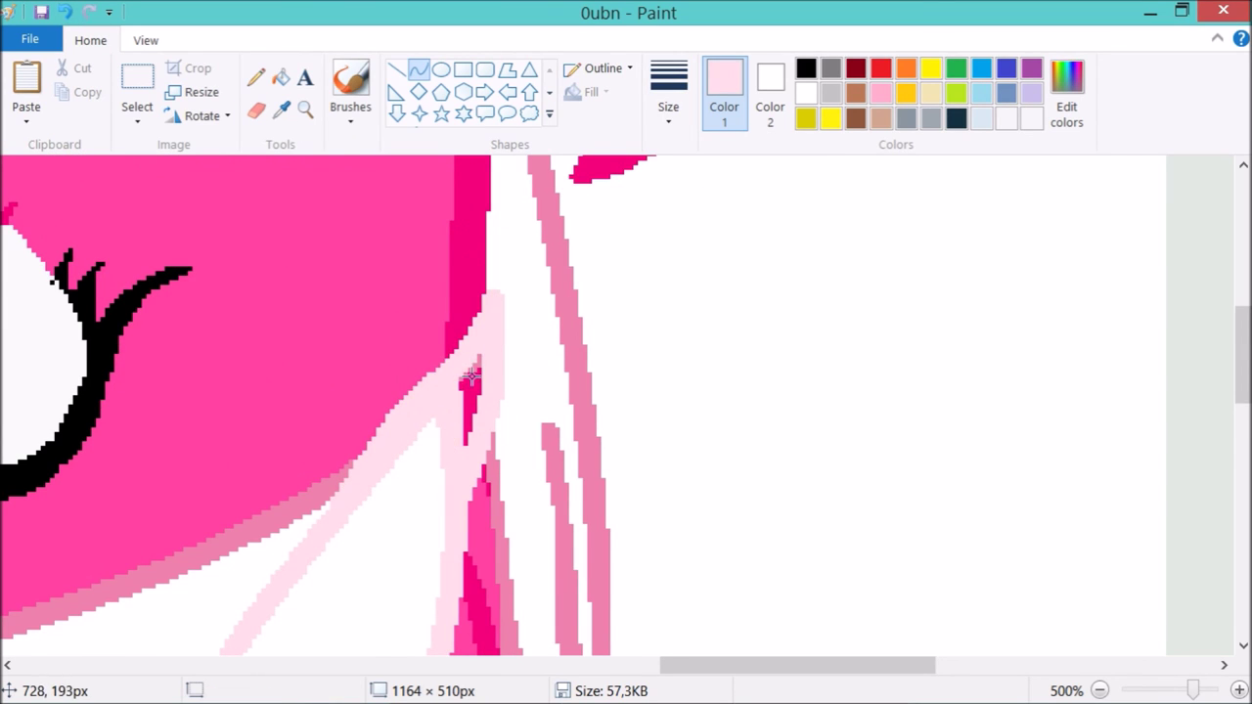
{"action": "left_click_drag", "start_coordinate": [470, 379], "coordinate": [419, 444]}
{"action": "left_click_drag", "start_coordinate": [445, 403], "coordinate": [440, 492]}
{"action": "left_click", "coordinate": [285, 82]}
{"action": "right_click", "coordinate": [472, 394]}
{"action": "right_click", "coordinate": [450, 433]}
Smooth the extended streak's edge along the fringe with a bent pale pink curve.
{"action": "left_click", "coordinate": [420, 71]}
{"action": "left_click_drag", "start_coordinate": [489, 315], "coordinate": [447, 543]}
{"action": "left_click_drag", "start_coordinate": [469, 436], "coordinate": [482, 444]}
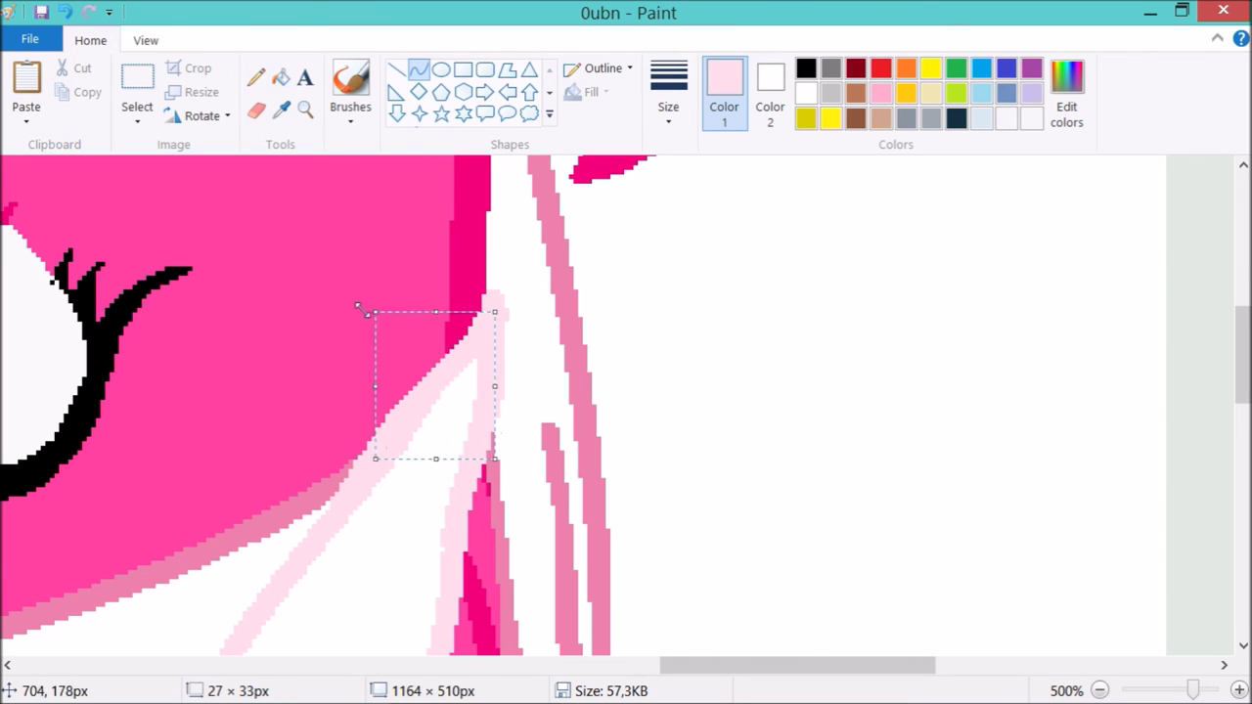
Adjust the streak's edge curve slightly and fill the streak with the very pale pink sampled from the reference pony's streak.
{"action": "left_click_drag", "start_coordinate": [365, 311], "coordinate": [353, 306]}
{"action": "left_click", "coordinate": [305, 109]}
{"action": "right_click", "coordinate": [238, 271]}
{"action": "right_click", "coordinate": [237, 271]}
{"action": "left_click", "coordinate": [588, 333]}
{"action": "left_click", "coordinate": [282, 110]}
{"action": "left_click", "coordinate": [1182, 367]}
{"action": "left_click", "coordinate": [282, 77]}
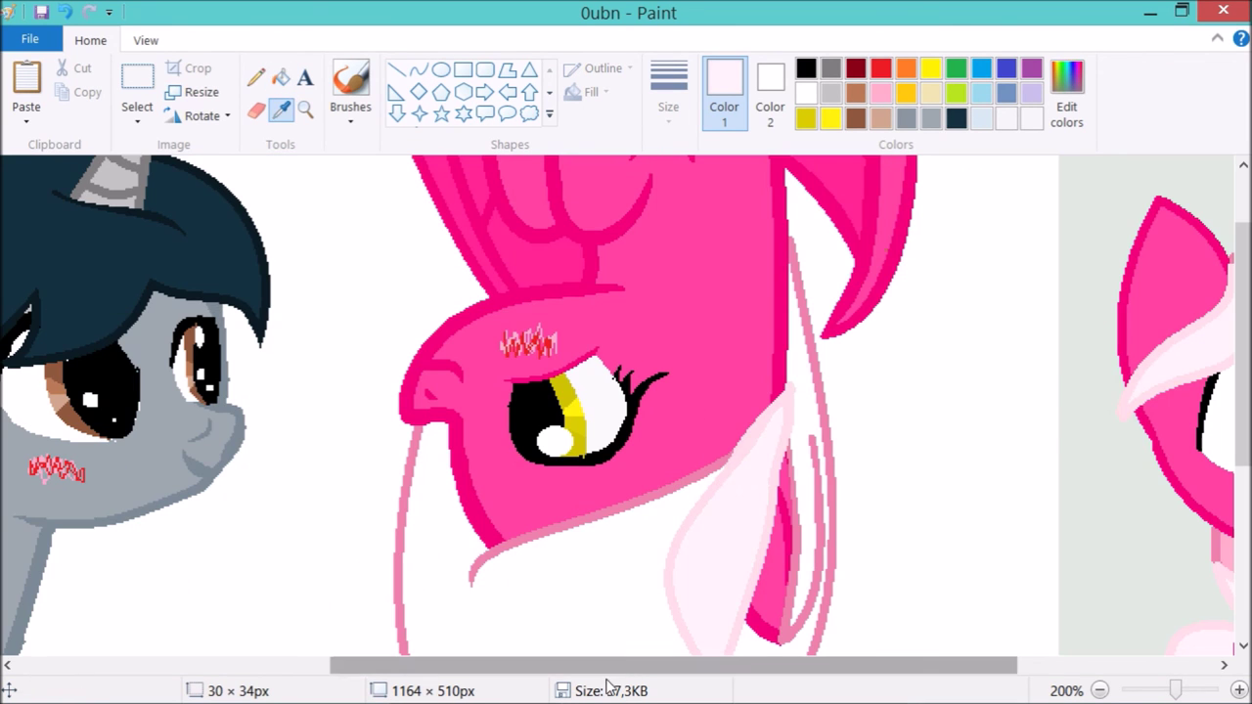
Fill the upside-down pony's mane with the light pink sampled from the reference pony's mane.
{"action": "left_click_drag", "start_coordinate": [603, 666], "coordinate": [802, 667]}
{"action": "left_click", "coordinate": [1105, 440]}
{"action": "left_click", "coordinate": [399, 555]}
{"action": "left_click", "coordinate": [65, 12]}
{"action": "scroll", "coordinate": [201, 421], "scroll_direction": "down", "scroll_amount": 3}
{"action": "left_click", "coordinate": [200, 450]}
Narrow the canvas to 815 × 510 px to cut off the pink reference pony.
{"action": "left_click", "coordinate": [306, 109]}
{"action": "right_click", "coordinate": [577, 254]}
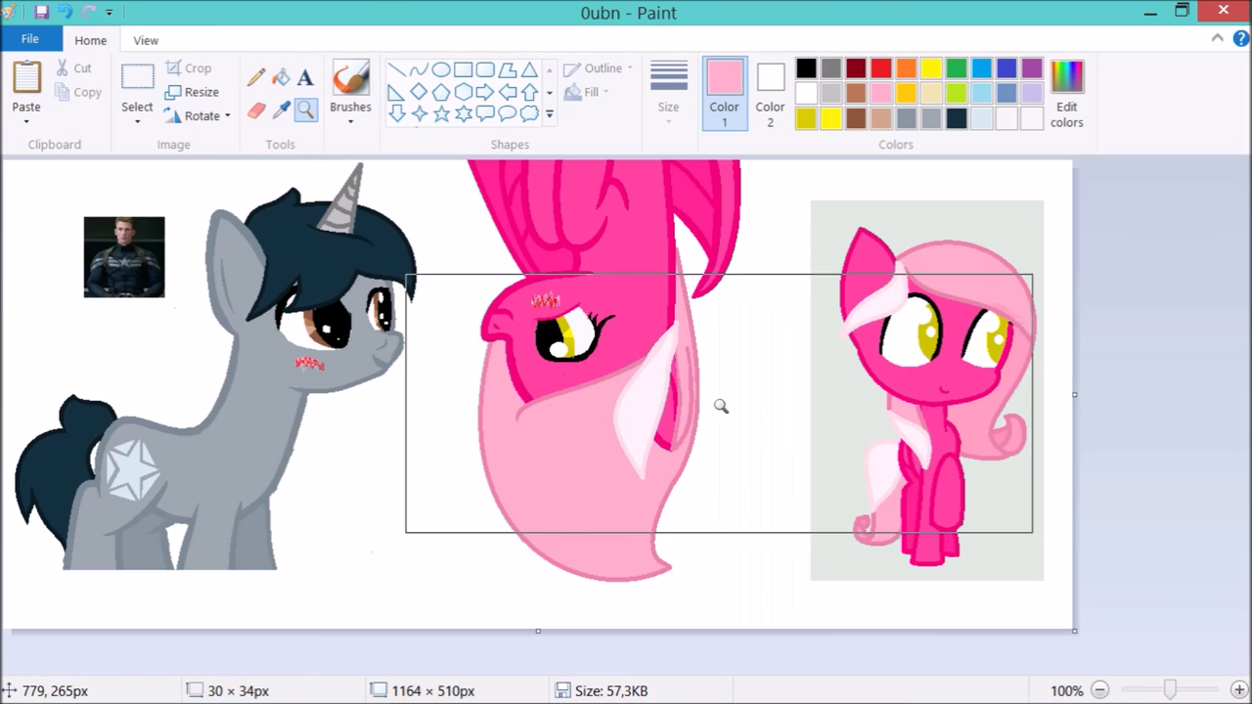
{"action": "left_click_drag", "start_coordinate": [1074, 439], "coordinate": [751, 445]}
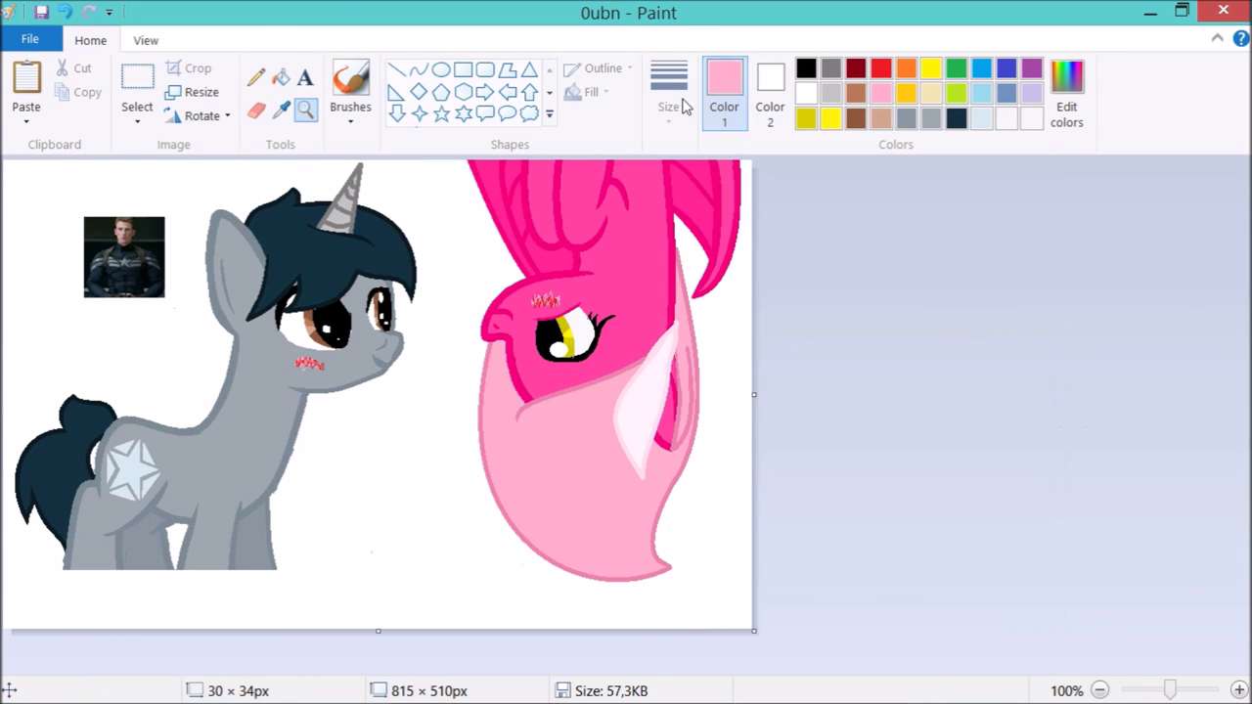